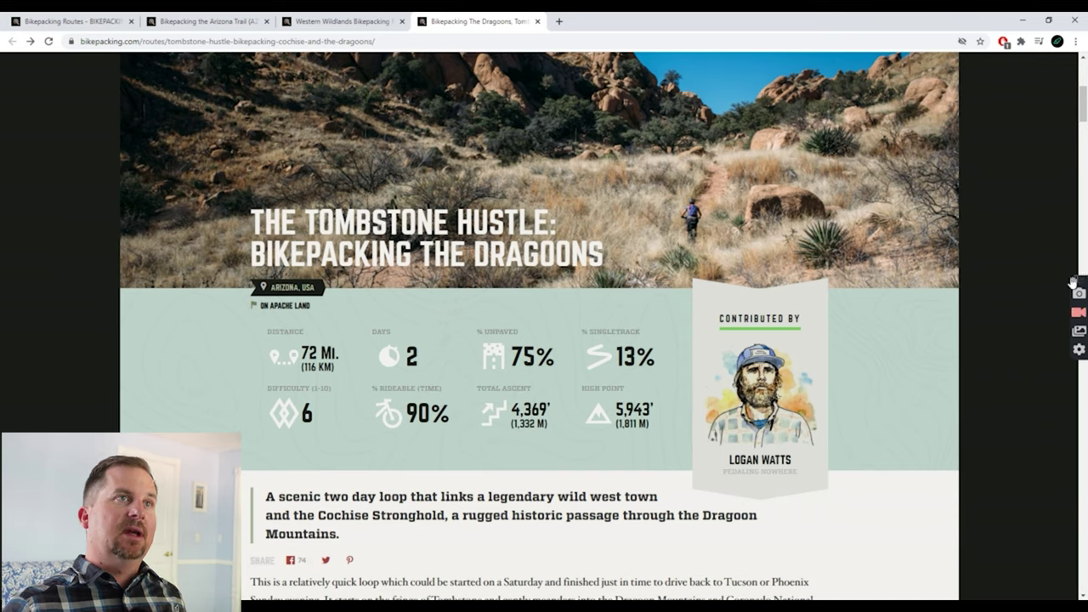
Step: Review the Tombstone Hustle route page, including its description, difficulty, map, highlights and rider comments
scroll(906, 360, down, 7)
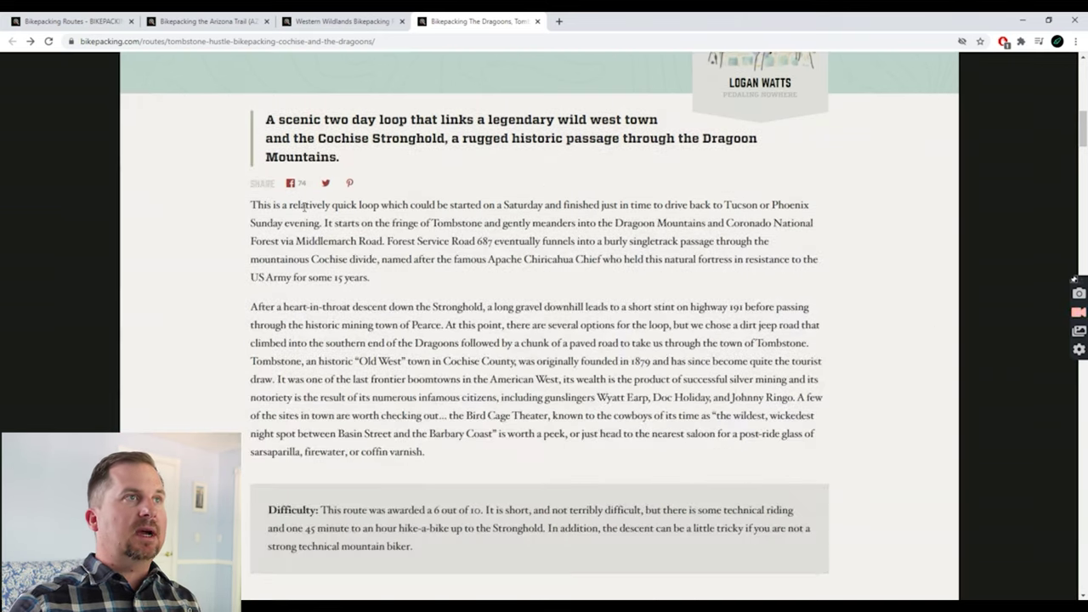
scroll(416, 290, down, 2)
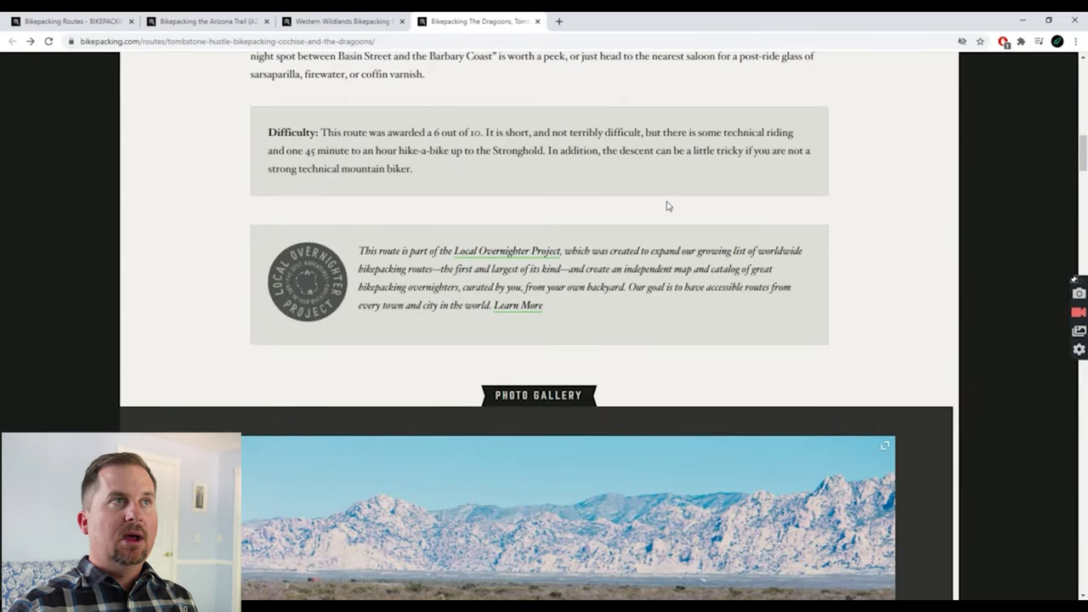
scroll(796, 192, down, 5)
scroll(1020, 270, down, 8)
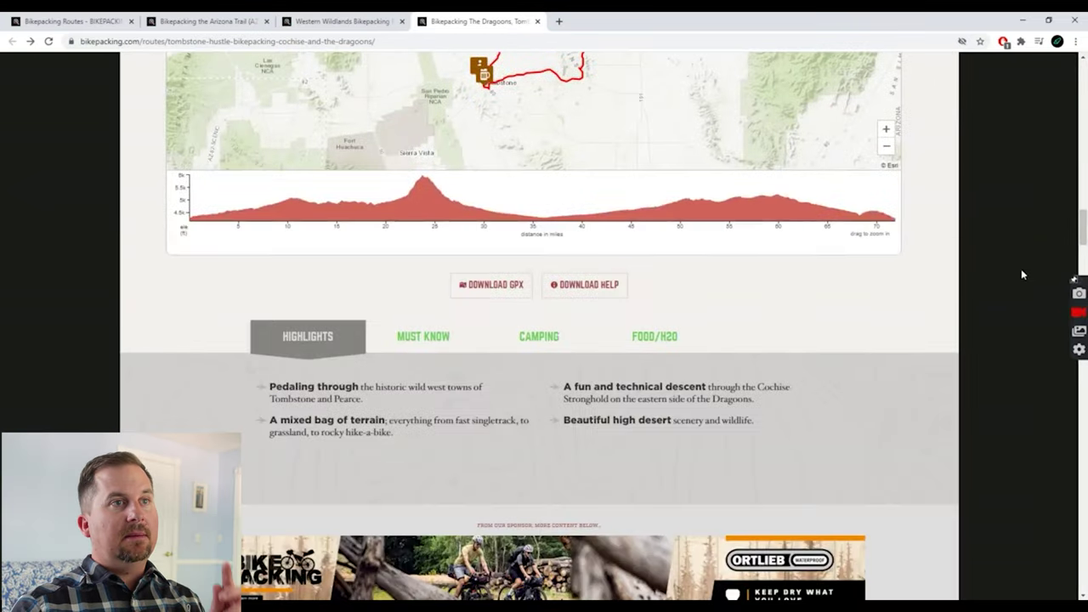
scroll(1021, 268, down, 15)
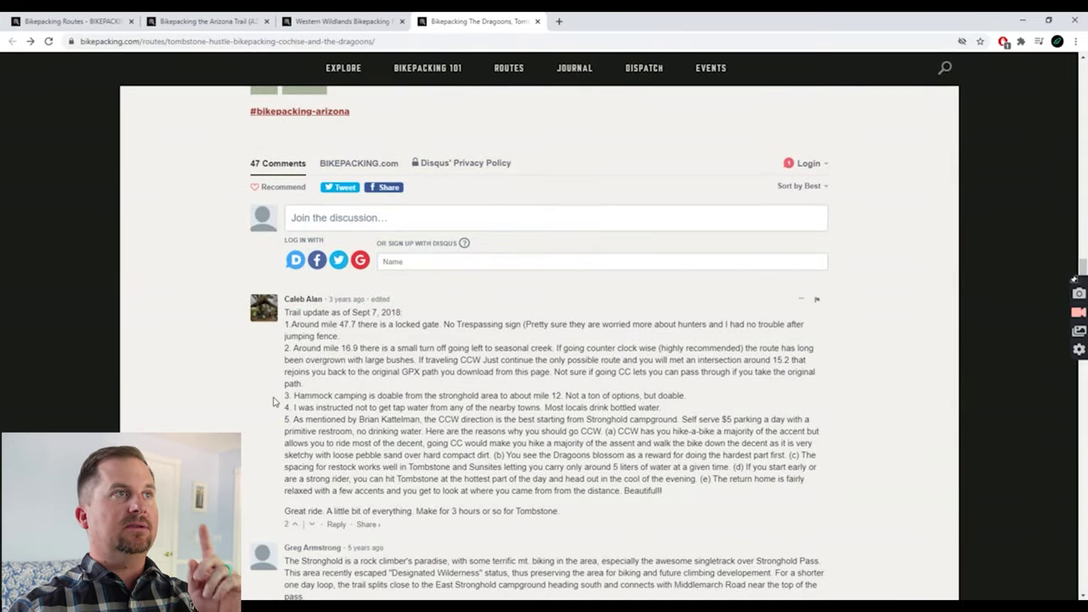
scroll(273, 401, down, 2)
scroll(274, 401, down, 20)
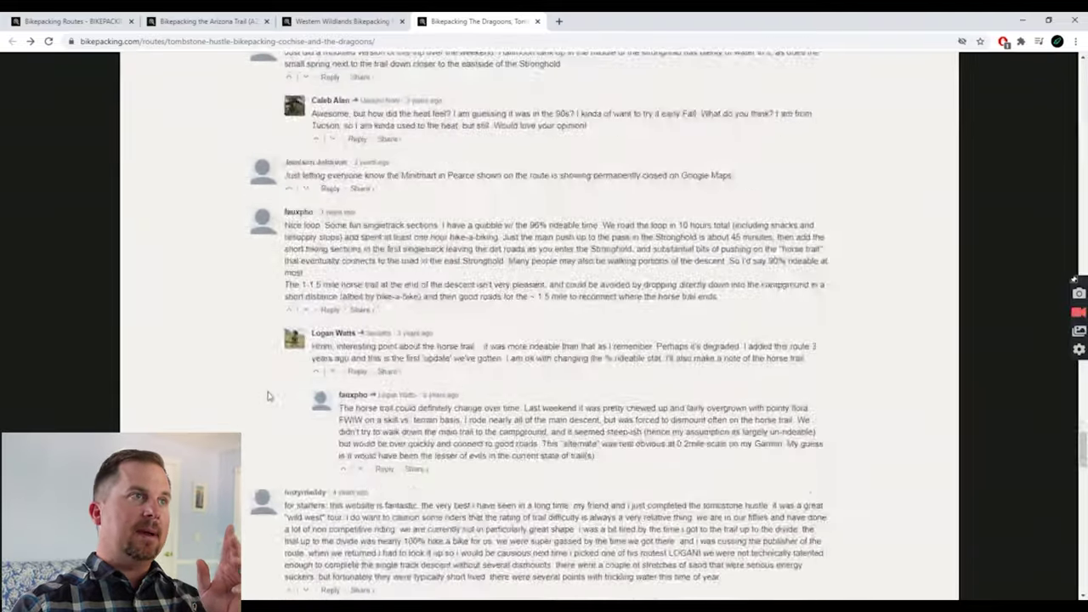
scroll(266, 398, down, 5)
scroll(270, 394, up, 15)
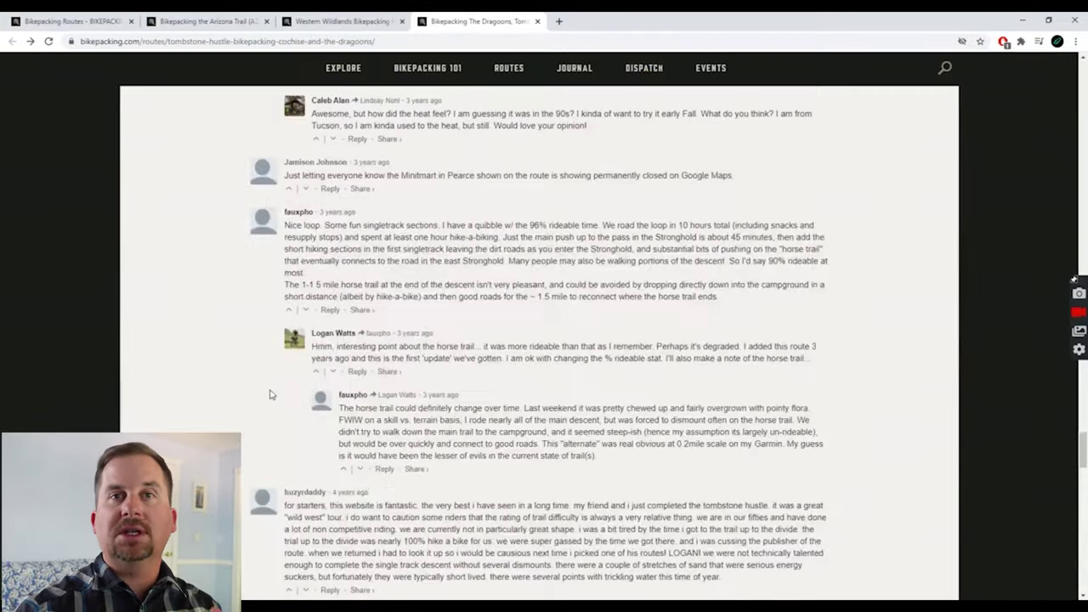
scroll(272, 391, up, 2)
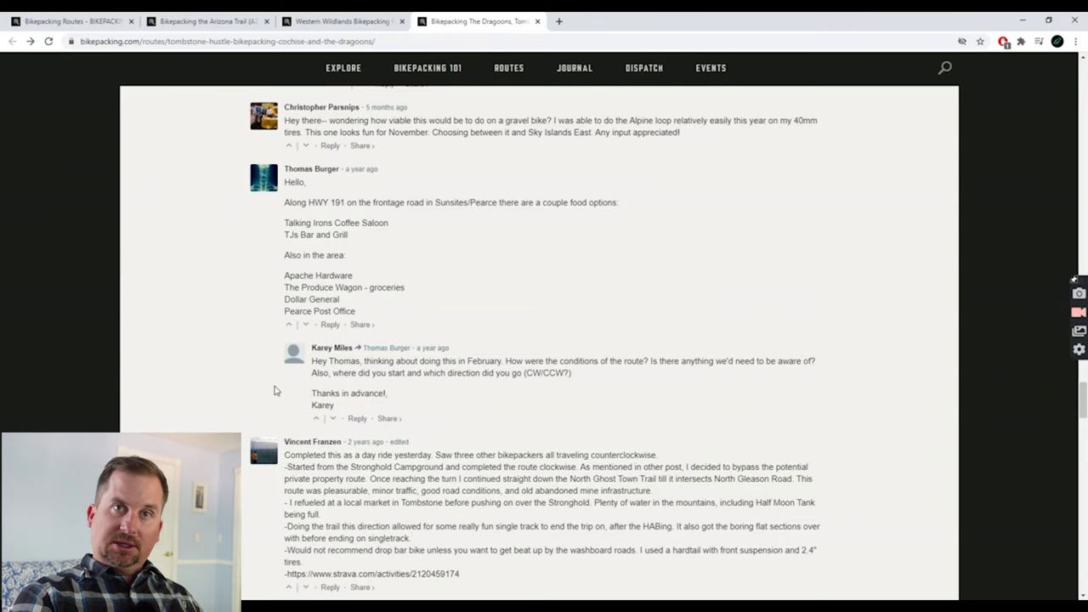
click(361, 324)
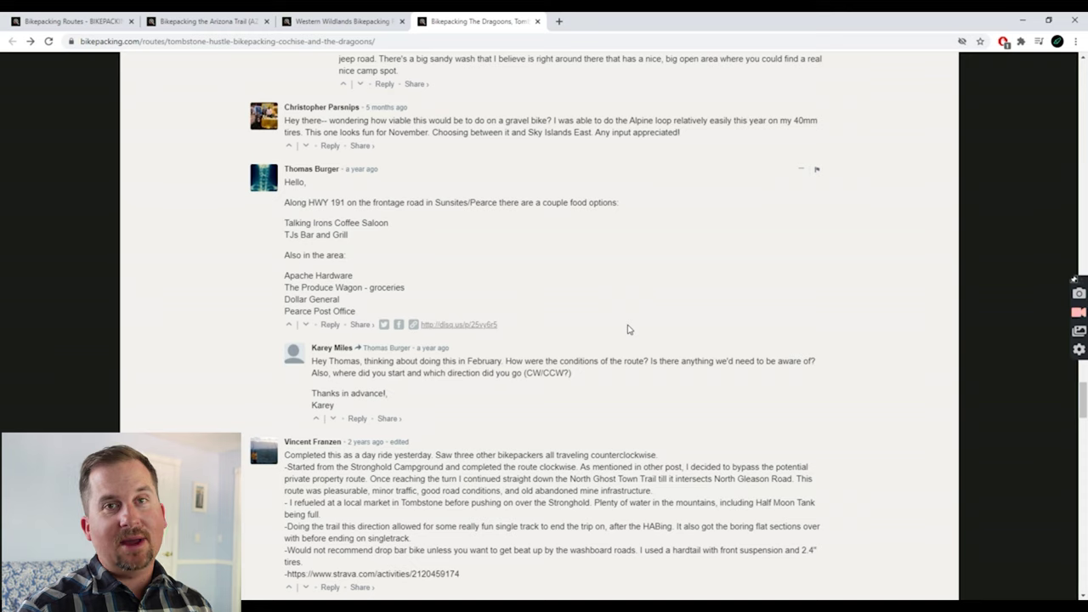
scroll(628, 329, up, 20)
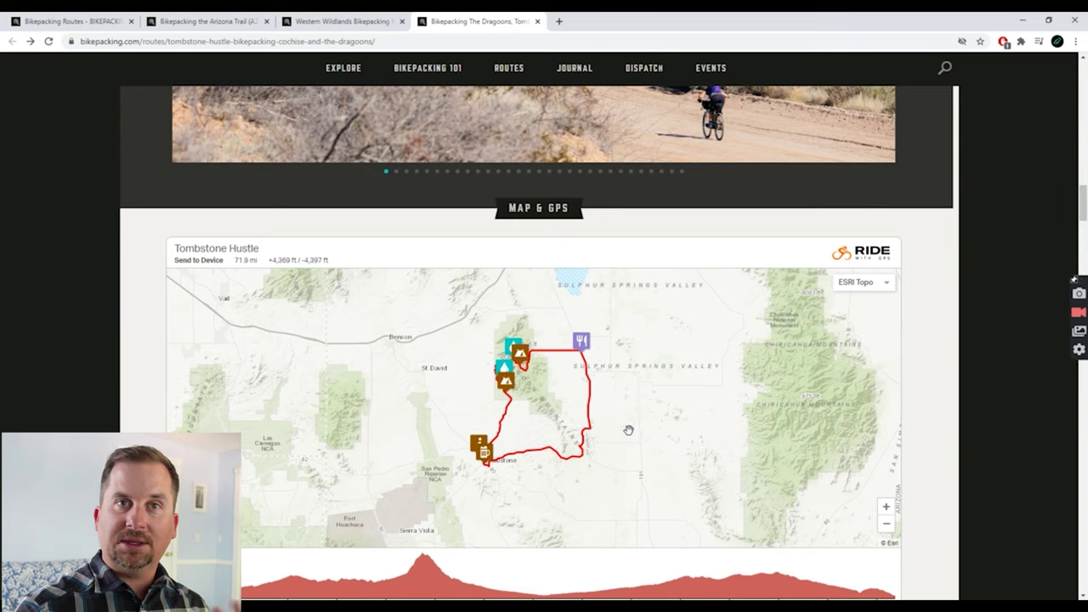
Step: Find the trail update in the route's comments and highlight the note about the locked gate around mile 47.7
scroll(821, 413, down, 15)
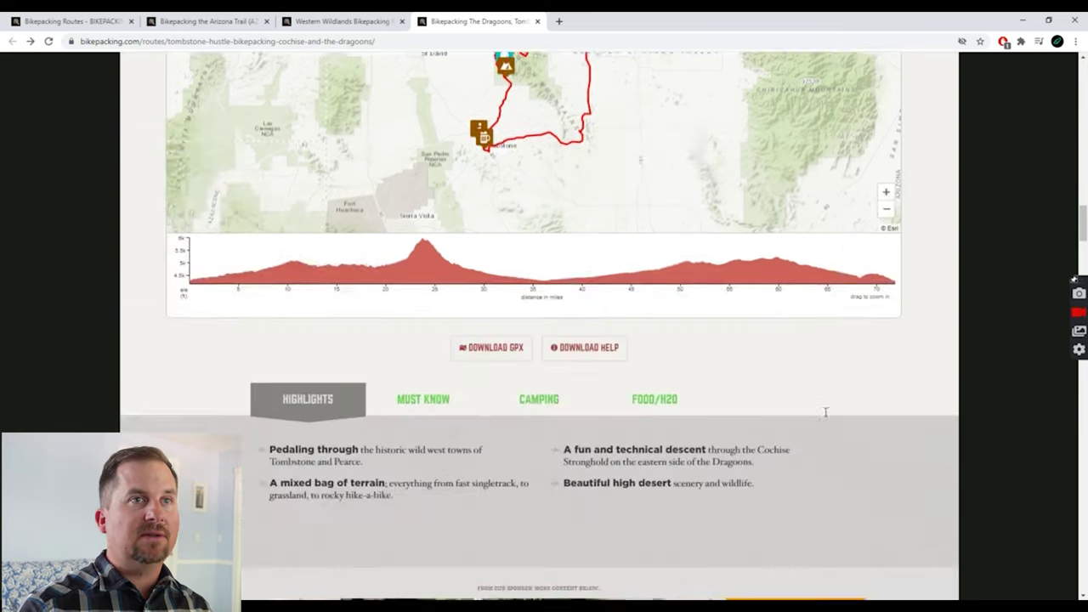
scroll(823, 413, down, 7)
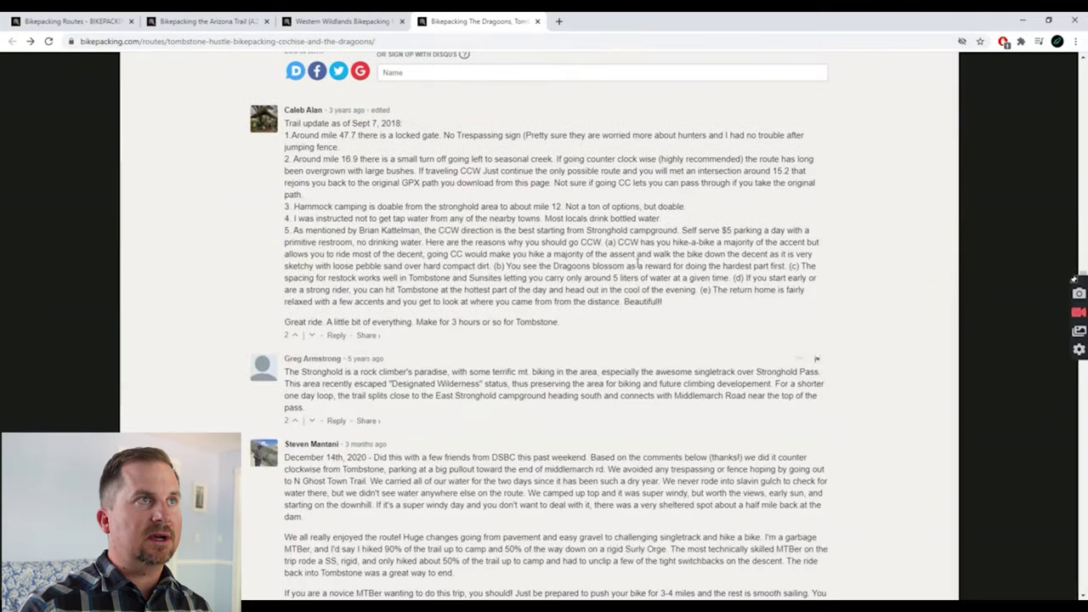
drag(289, 136, 525, 140)
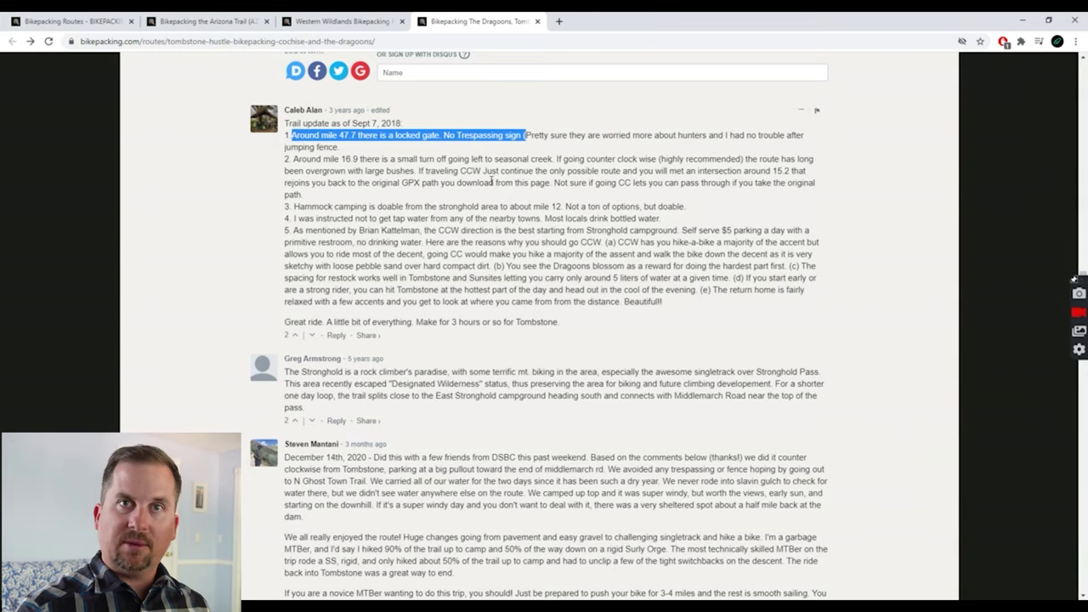
Step: Return to the Tombstone Hustle map section and download the route's GPX file
scroll(493, 210, up, 15)
scroll(493, 210, up, 7)
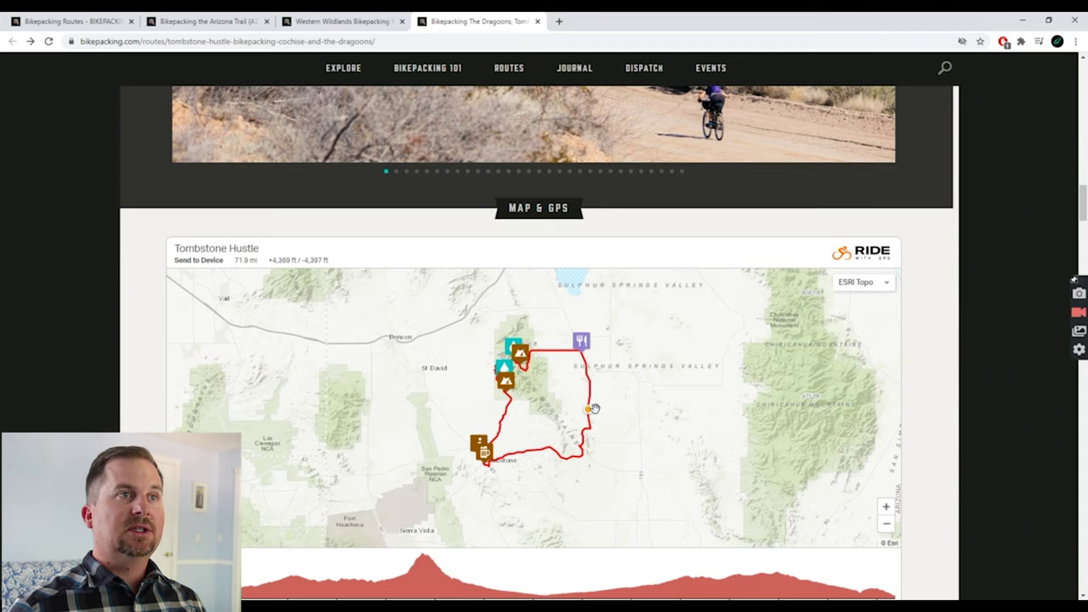
scroll(594, 409, down, 2)
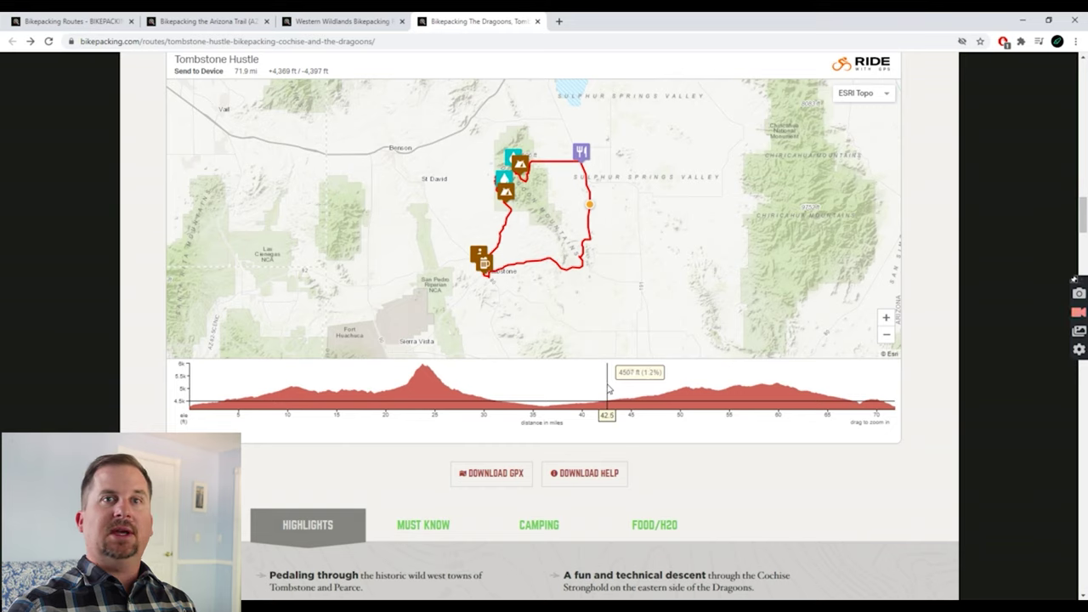
click(505, 481)
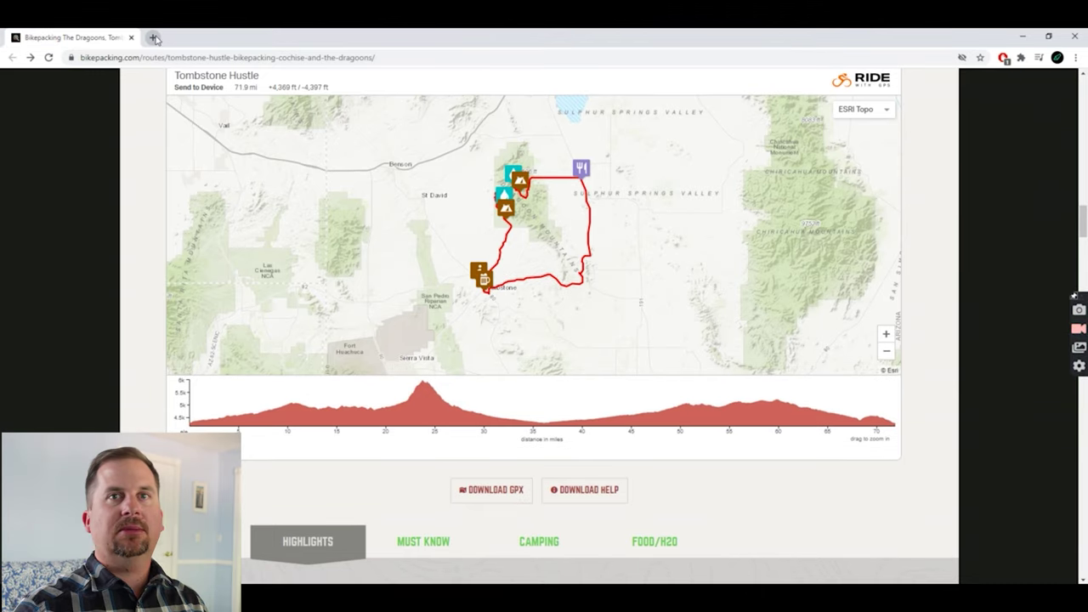
Step: Open ridewithgps.com in a new browser tab and start a new route in its Route Planner
click(151, 37)
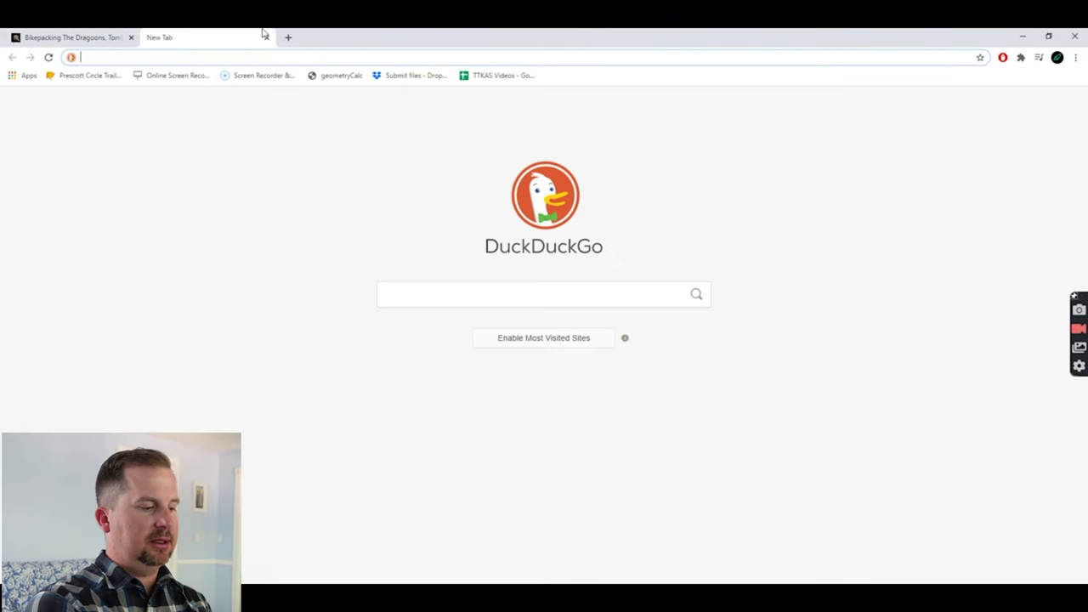
text(rid)
key(Return)
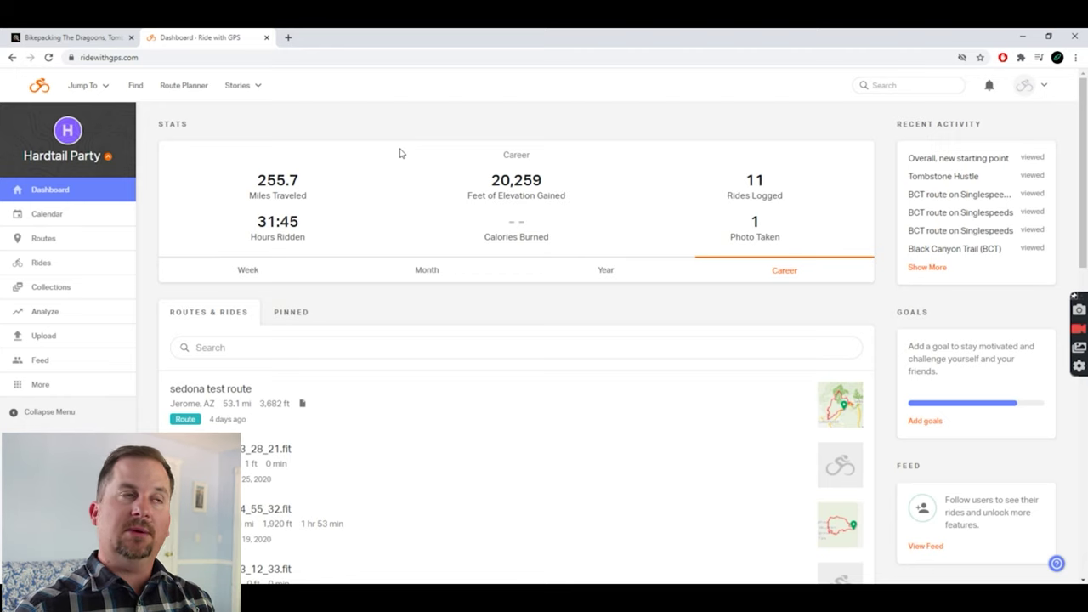
click(184, 86)
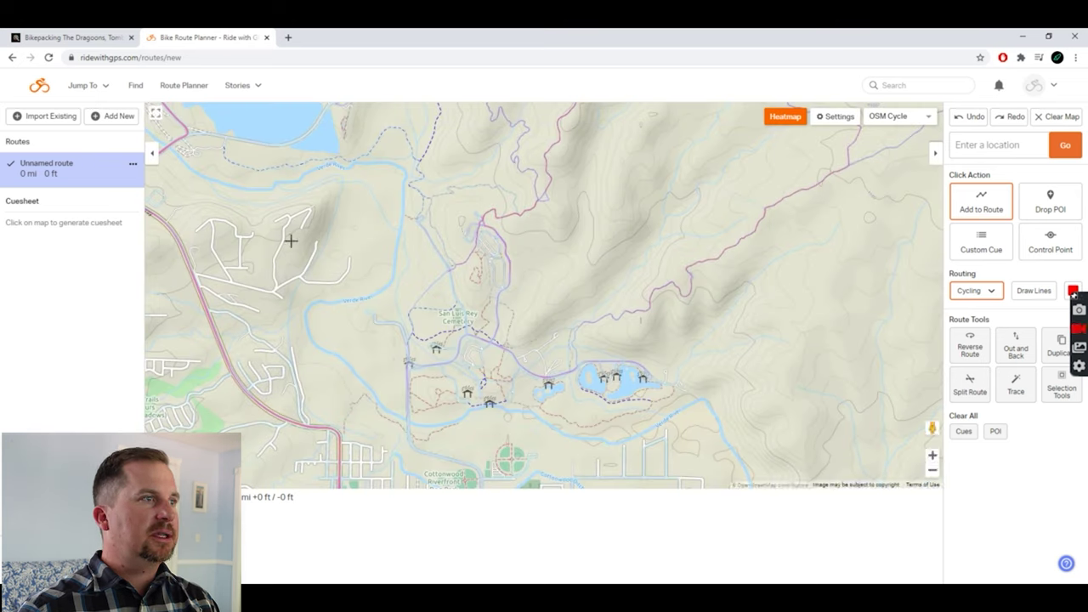
Step: Import the downloaded Bikepacking-Route-Tombstone-Hustle.gpx file and add it to the planner
click(40, 119)
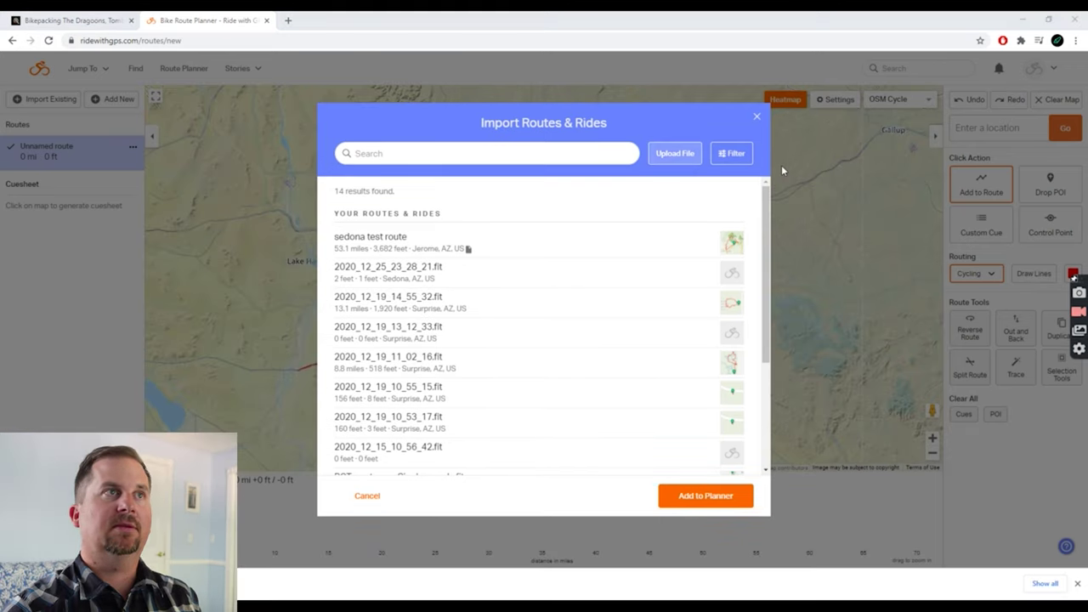
click(678, 159)
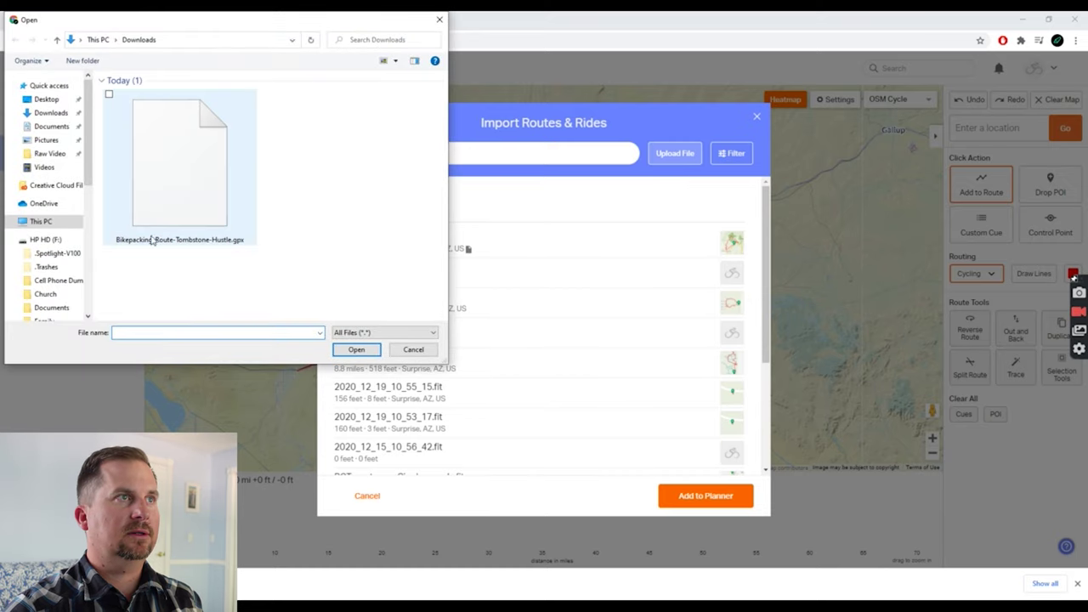
click(202, 209)
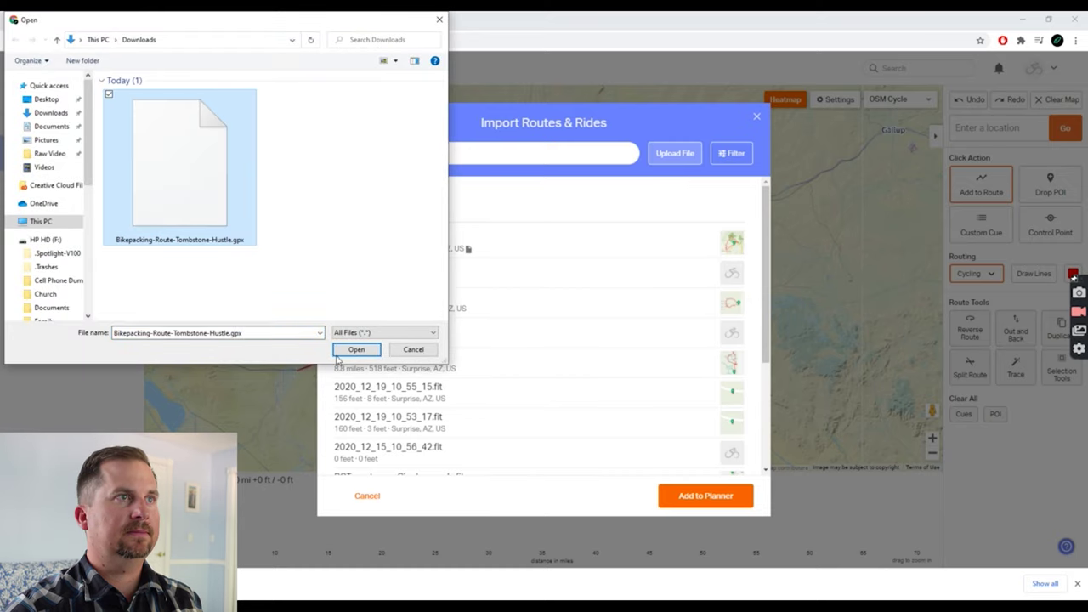
click(353, 350)
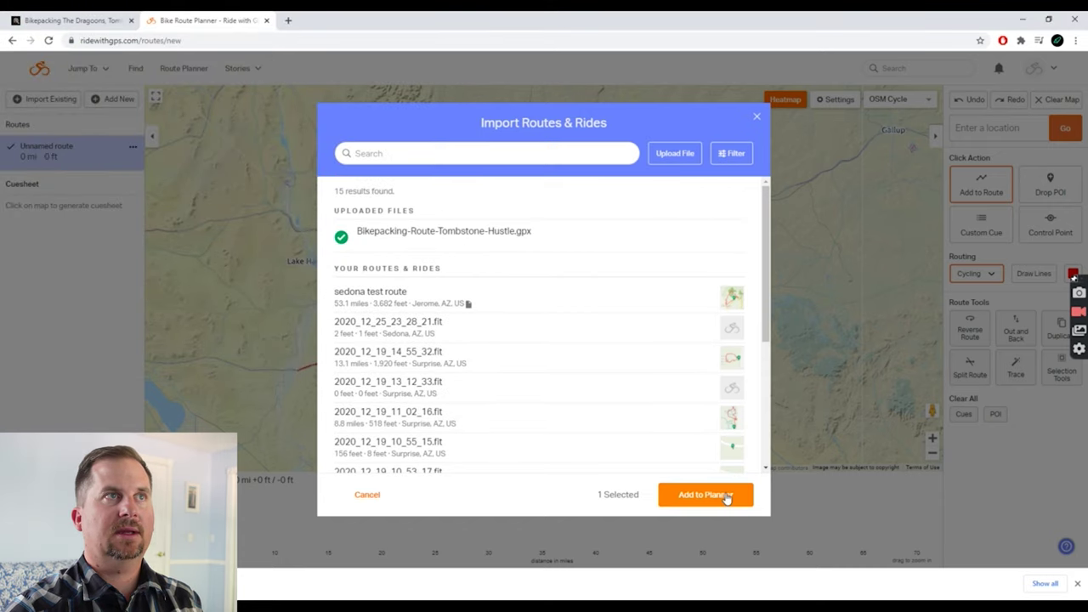
click(722, 494)
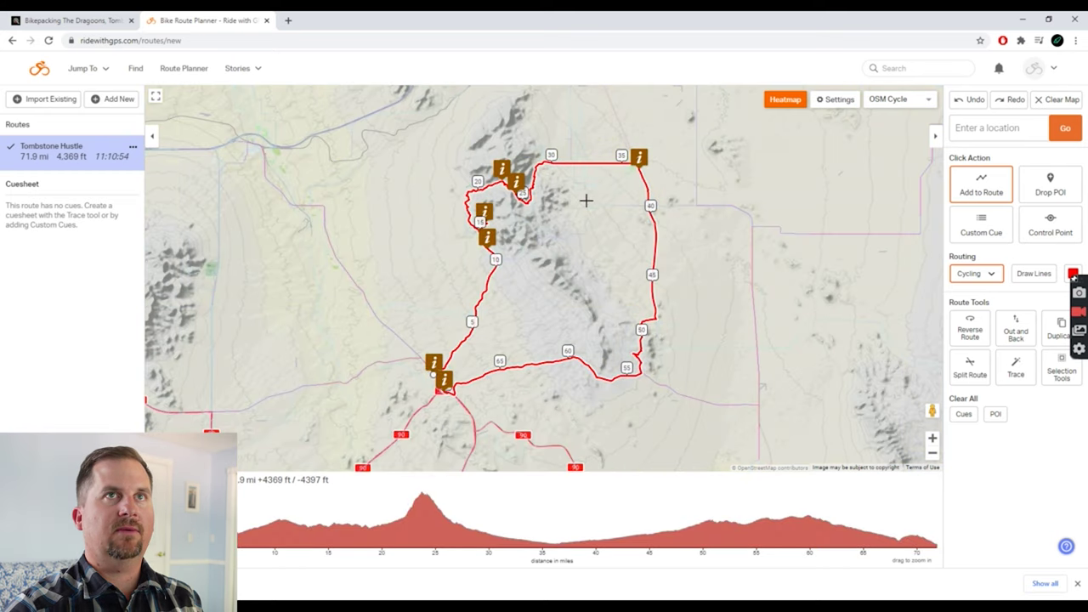
Step: Try the Map base layer, and set the planner's base map to RWGPS
click(914, 102)
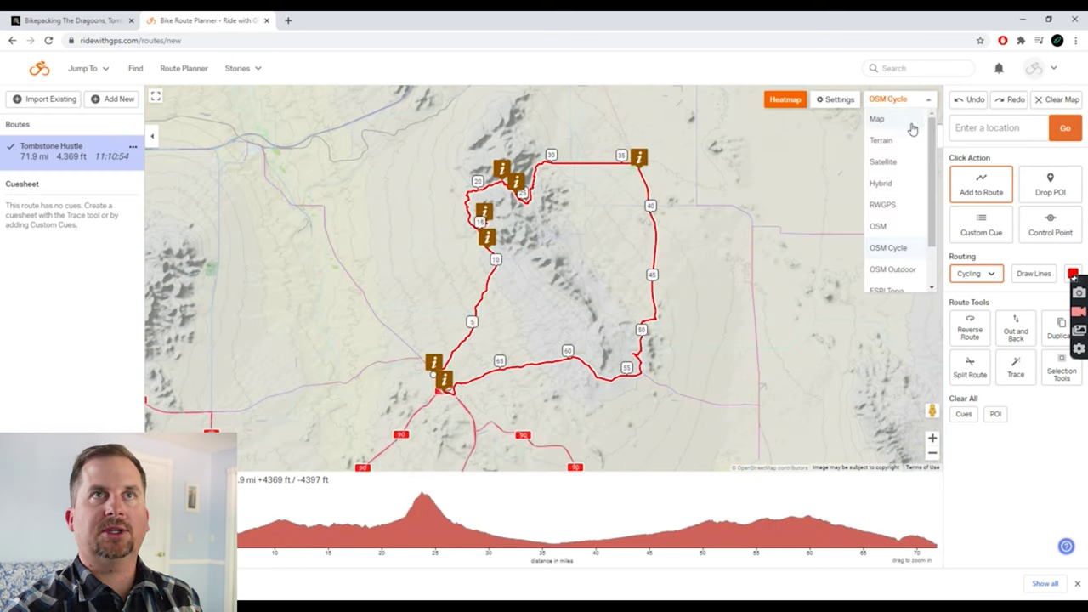
click(912, 119)
click(918, 106)
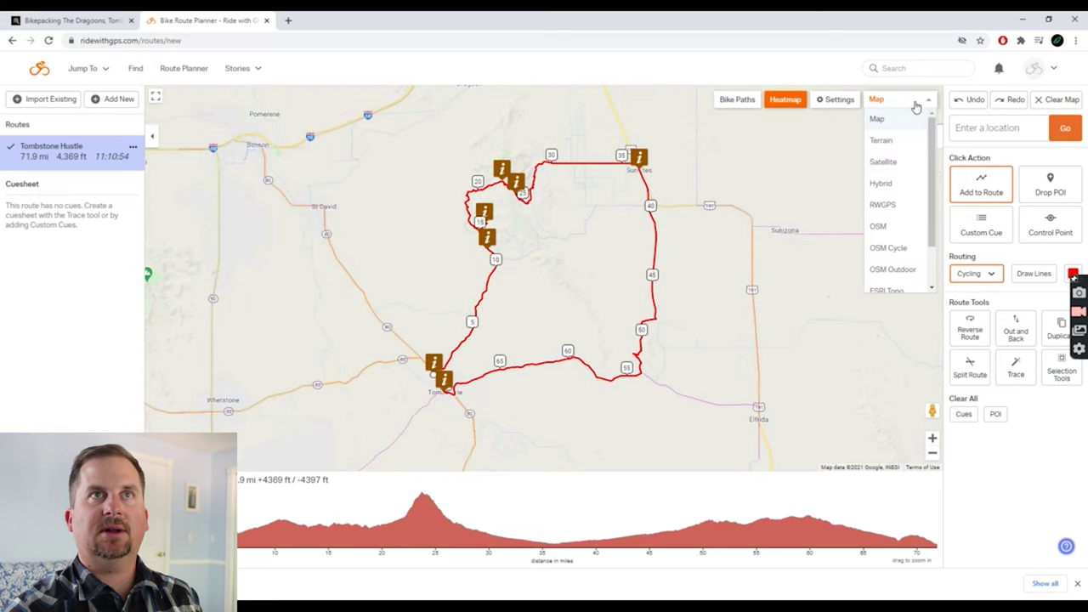
click(892, 204)
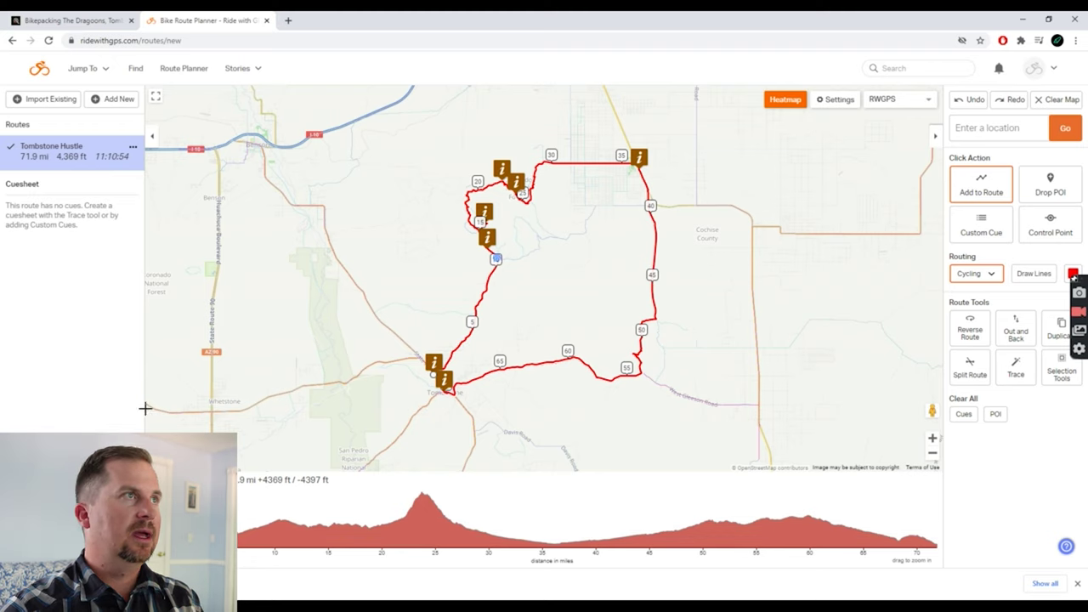
Step: Extend the Tombstone Hustle route name with "With" and the two riding companions' names, and dismiss the point-of-interest popup
click(132, 147)
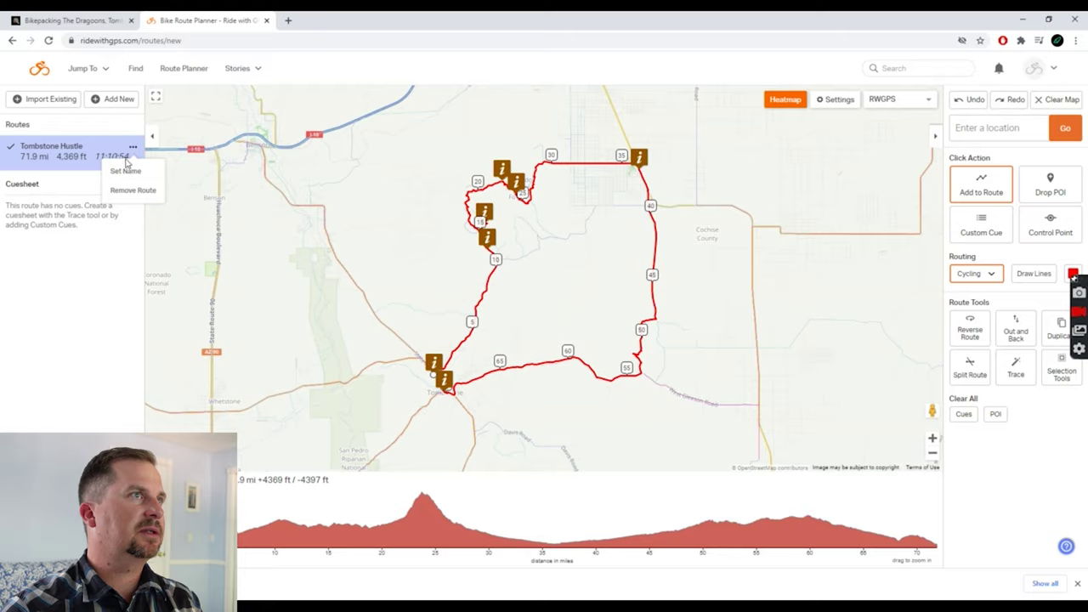
click(124, 171)
click(504, 177)
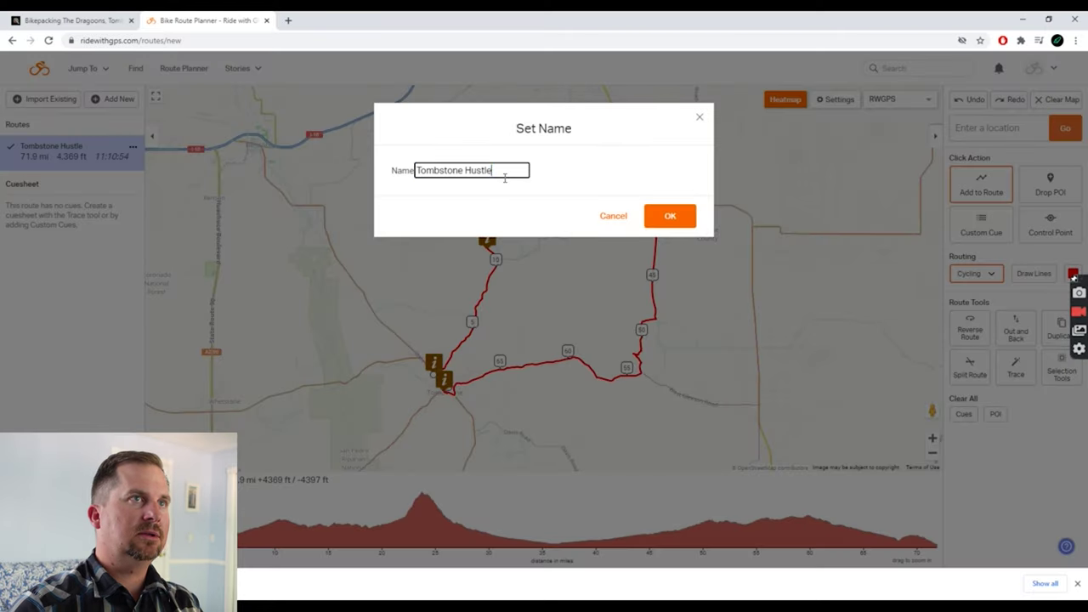
text(With Cody and James)
key(Return)
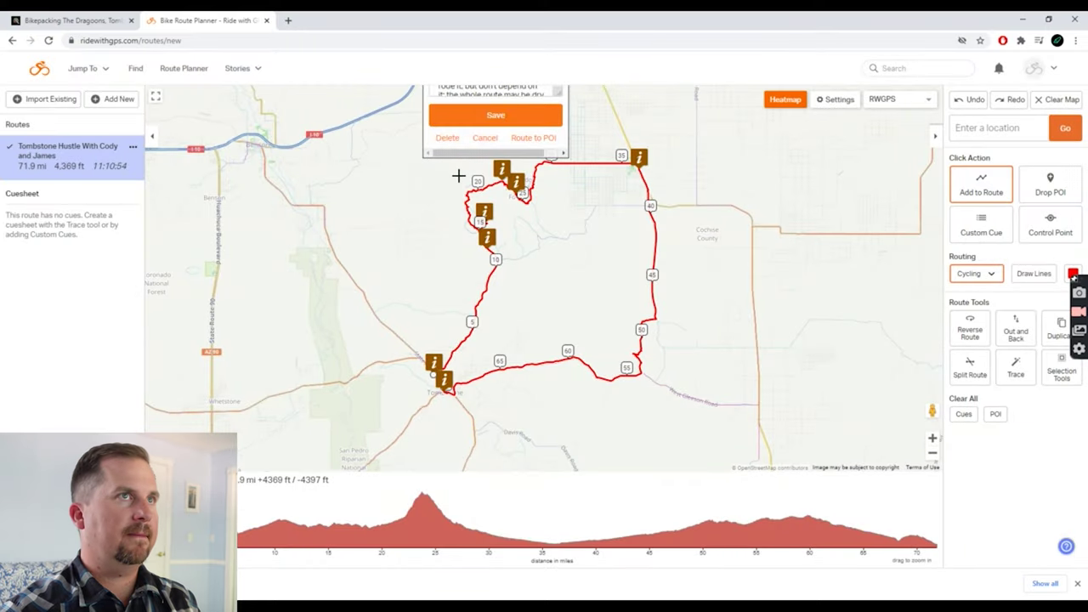
click(504, 170)
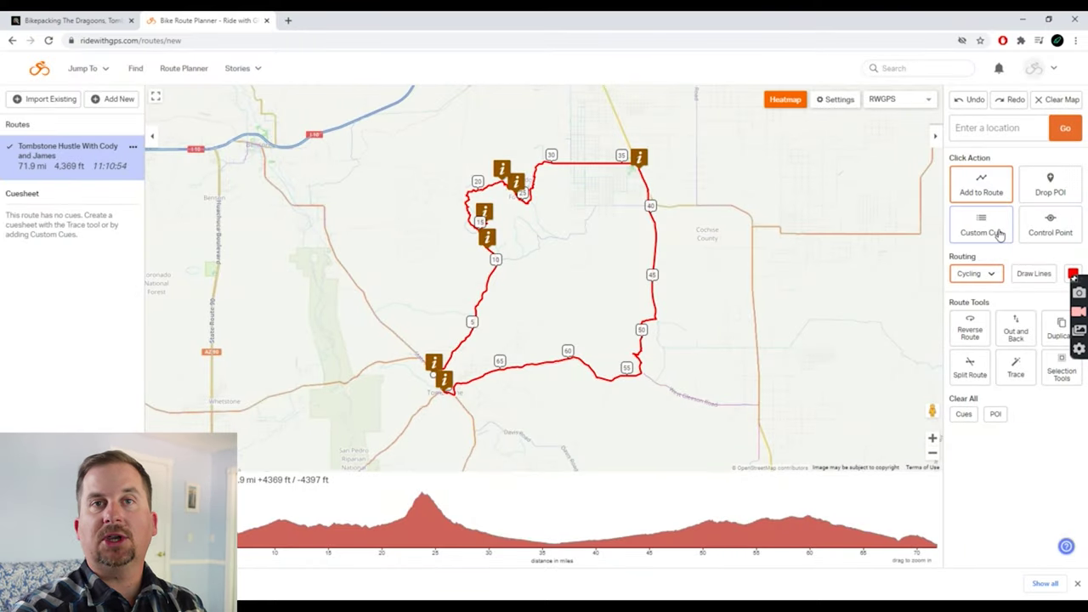
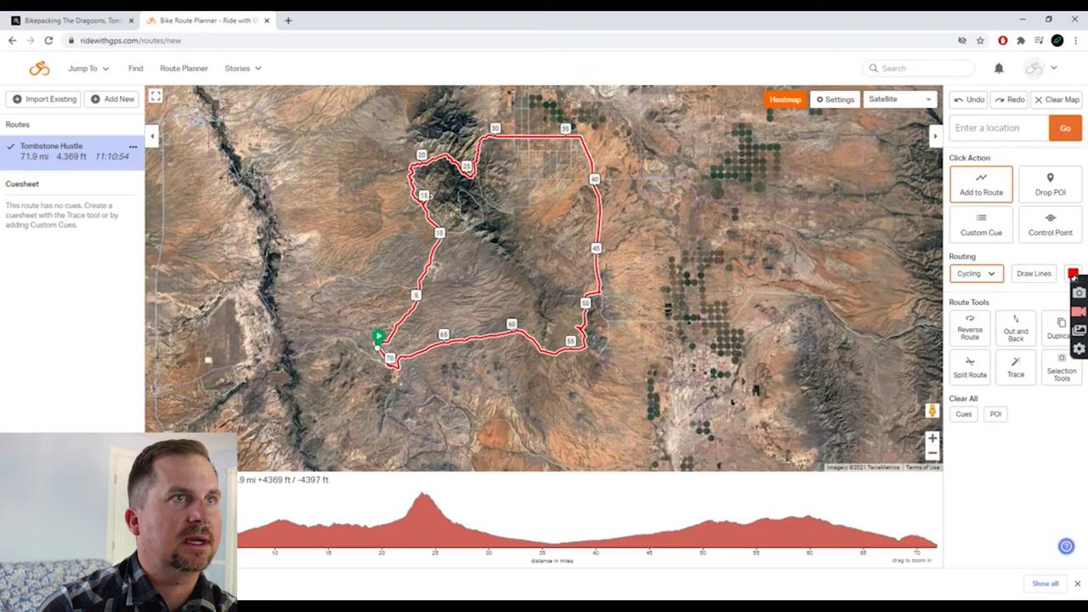
Step: Select the route section from about mile 46 to mile 51.6 on the elevation profile and enlarge it on the map
click(932, 439)
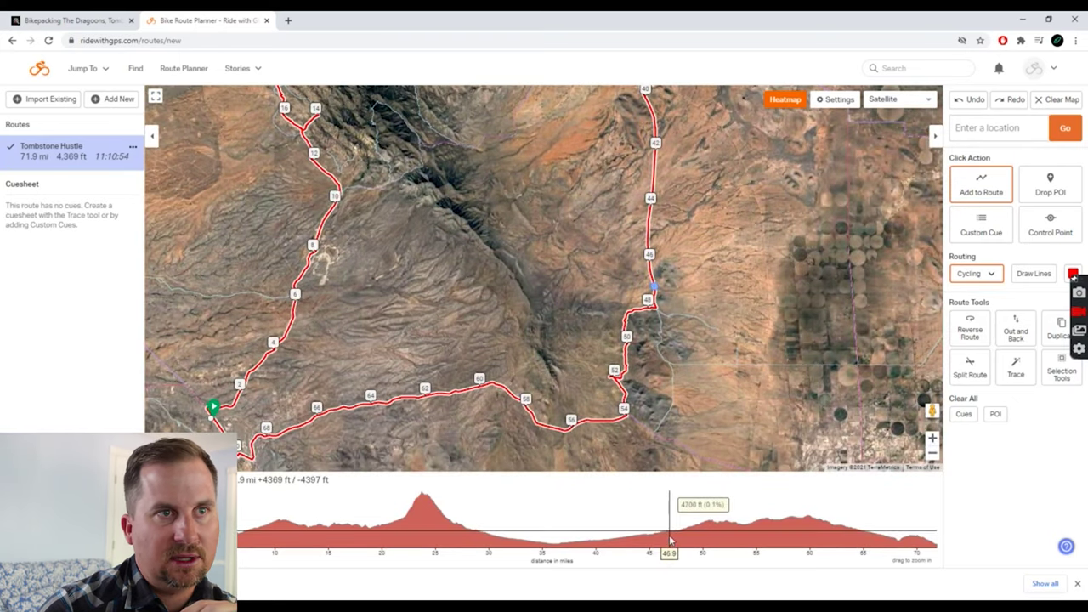
drag(661, 538, 720, 537)
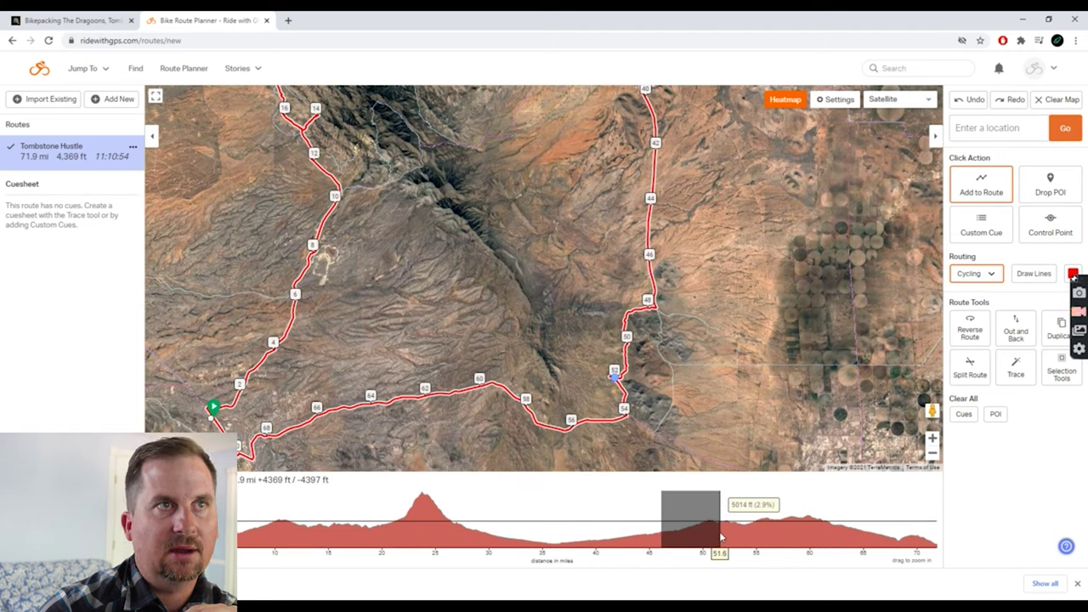
drag(721, 537, 711, 537)
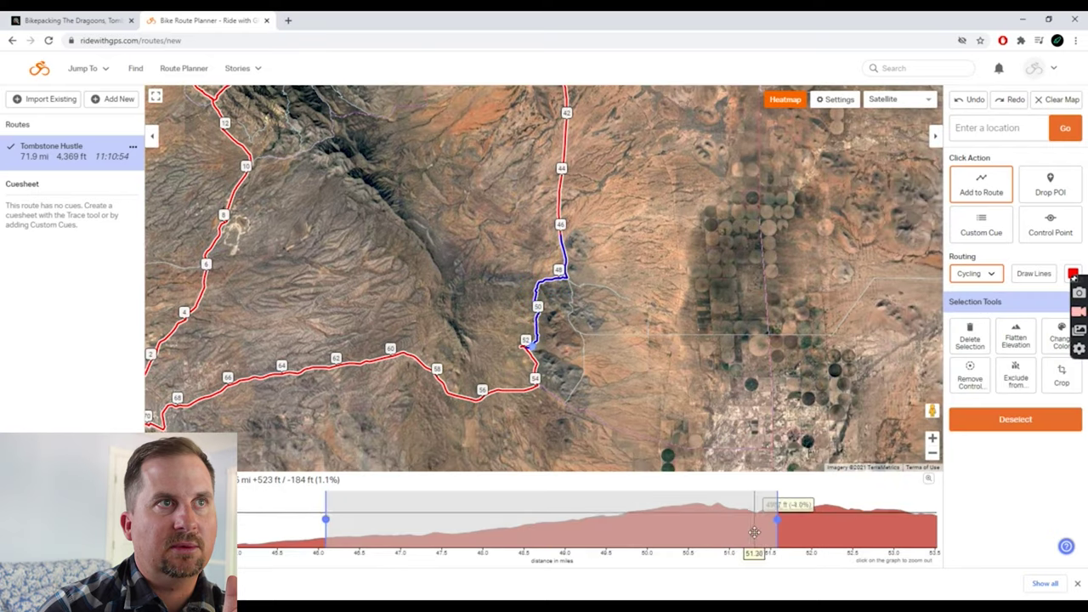
click(932, 439)
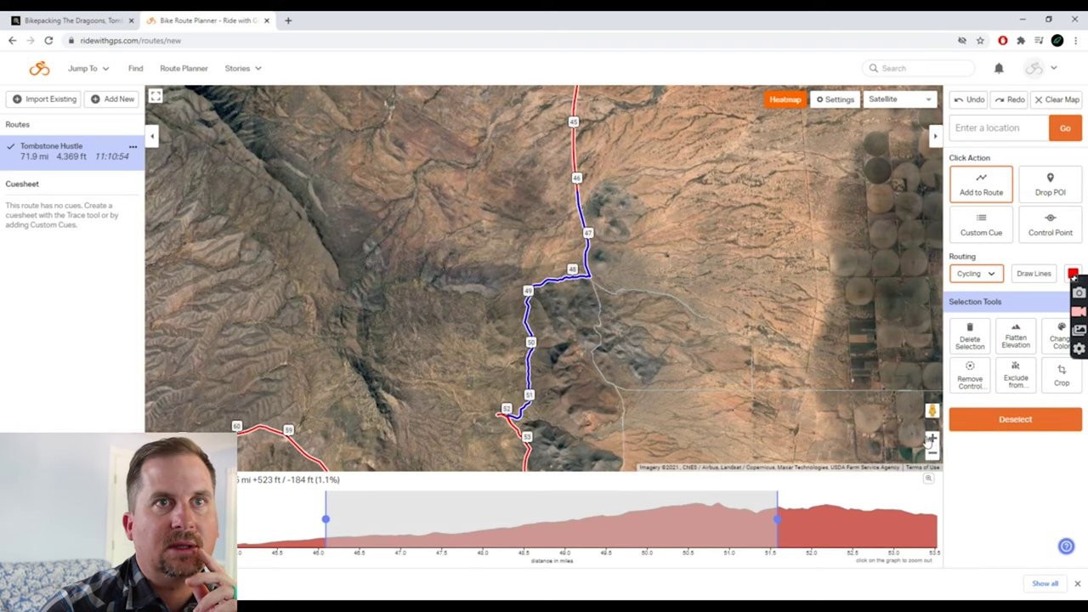
Step: Inspect the selected section near mile 48 up close, and undo the stray extension added to the route
click(932, 439)
click(932, 438)
click(932, 439)
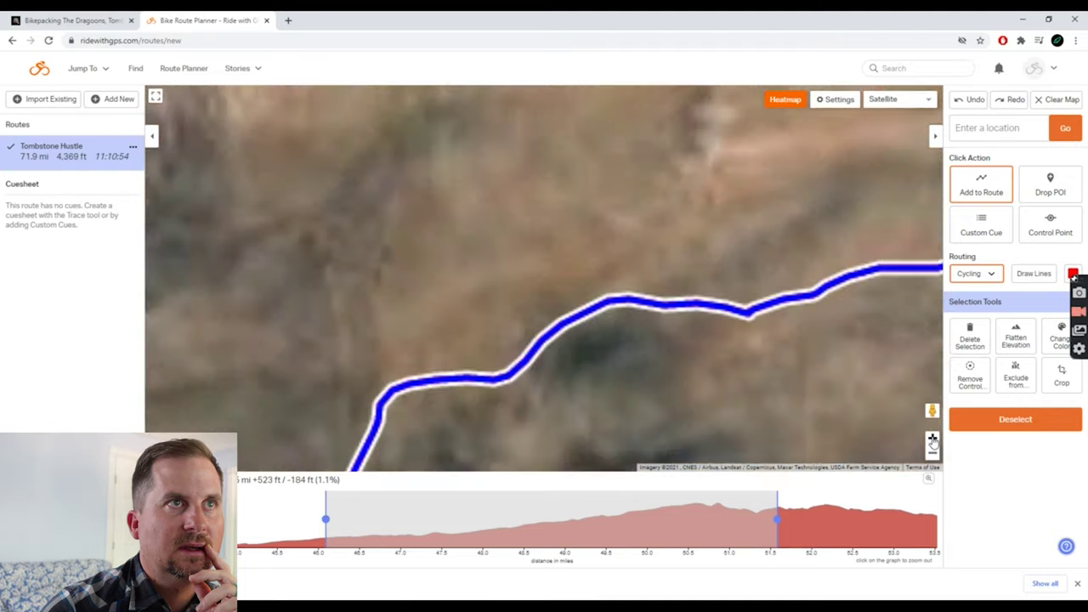
click(933, 439)
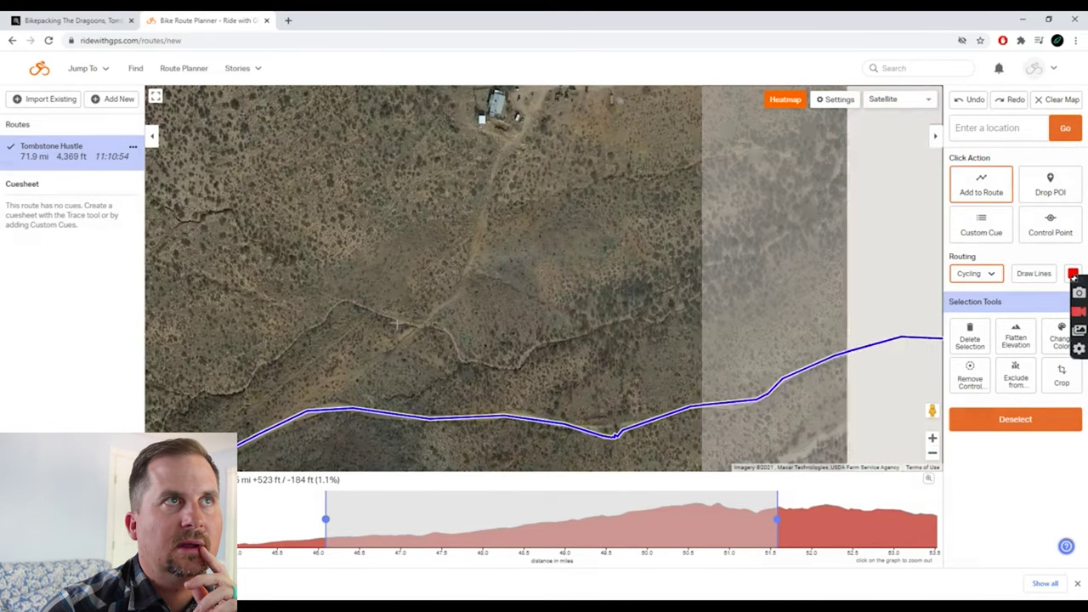
click(932, 454)
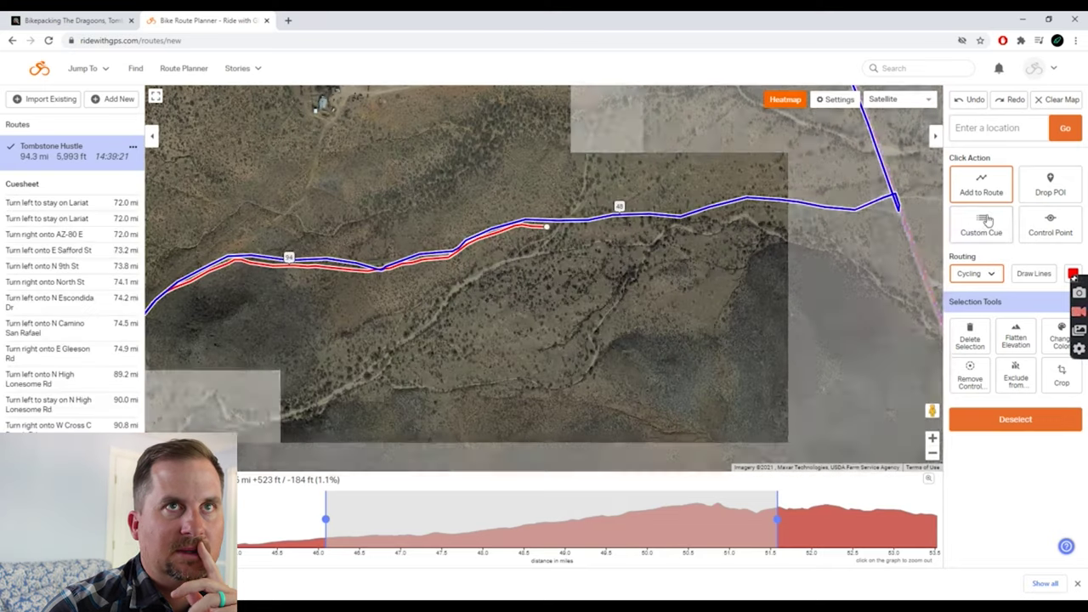
click(975, 100)
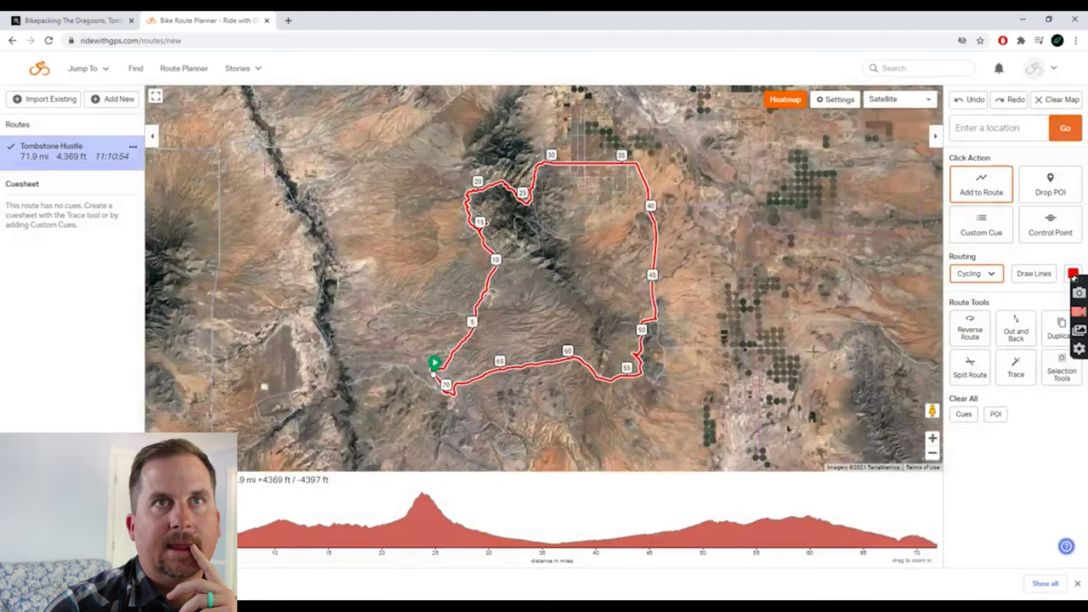
Step: Add control points just before mile 48 and near mile 54.2, and pull the route between them east onto N Ghost Town Trail
click(932, 439)
click(1049, 225)
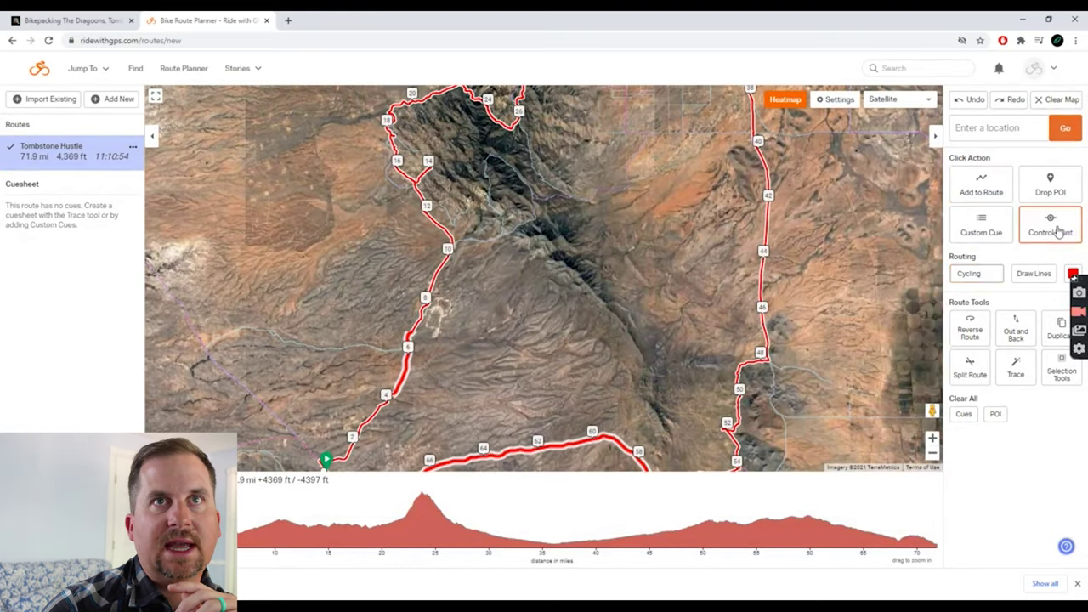
click(765, 339)
drag(853, 425, 819, 239)
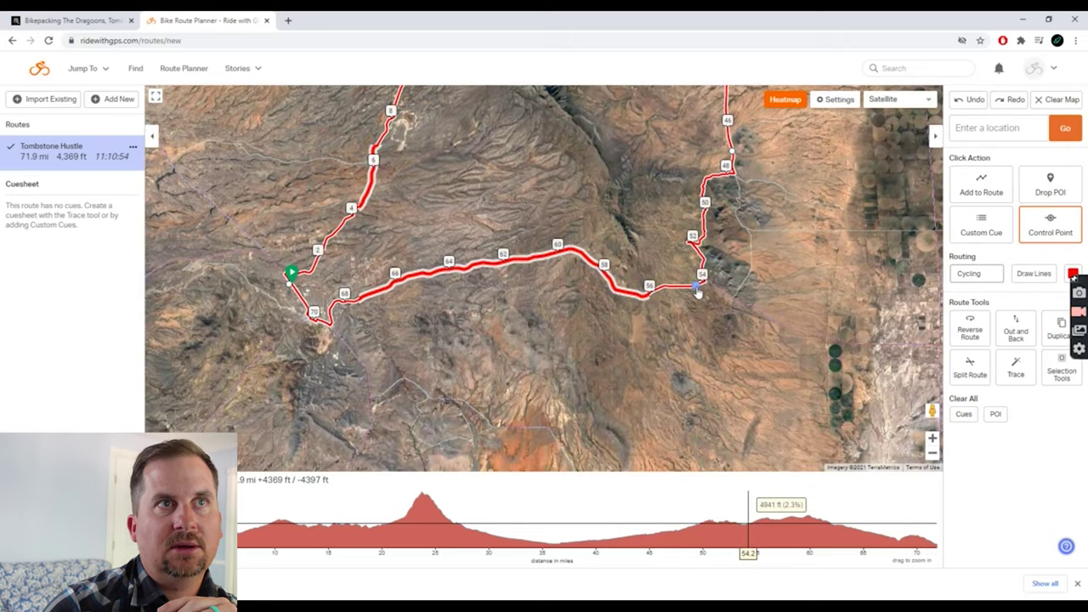
click(697, 291)
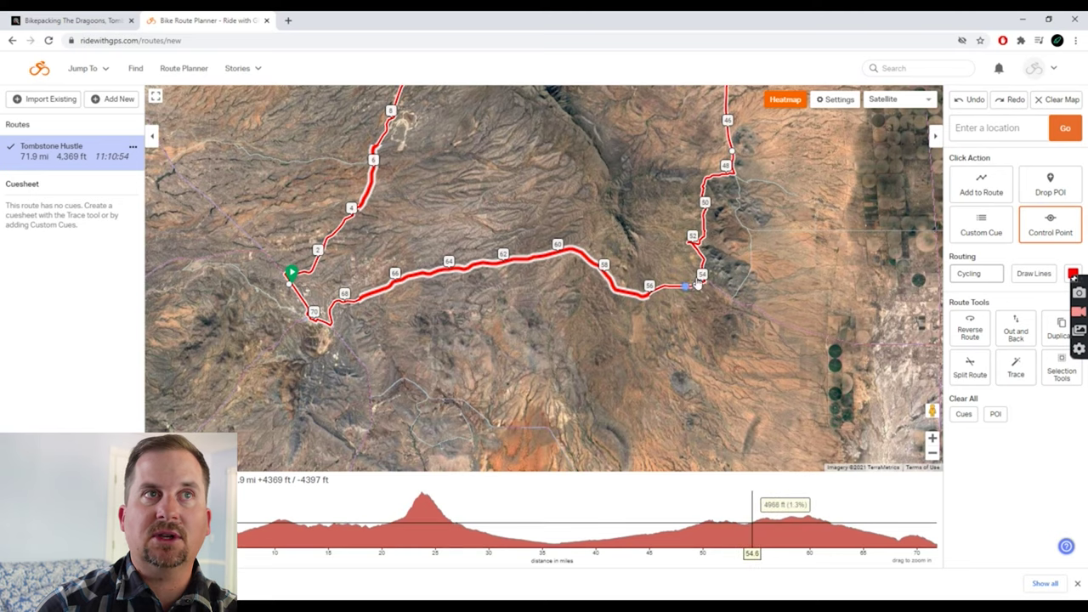
drag(702, 226, 750, 255)
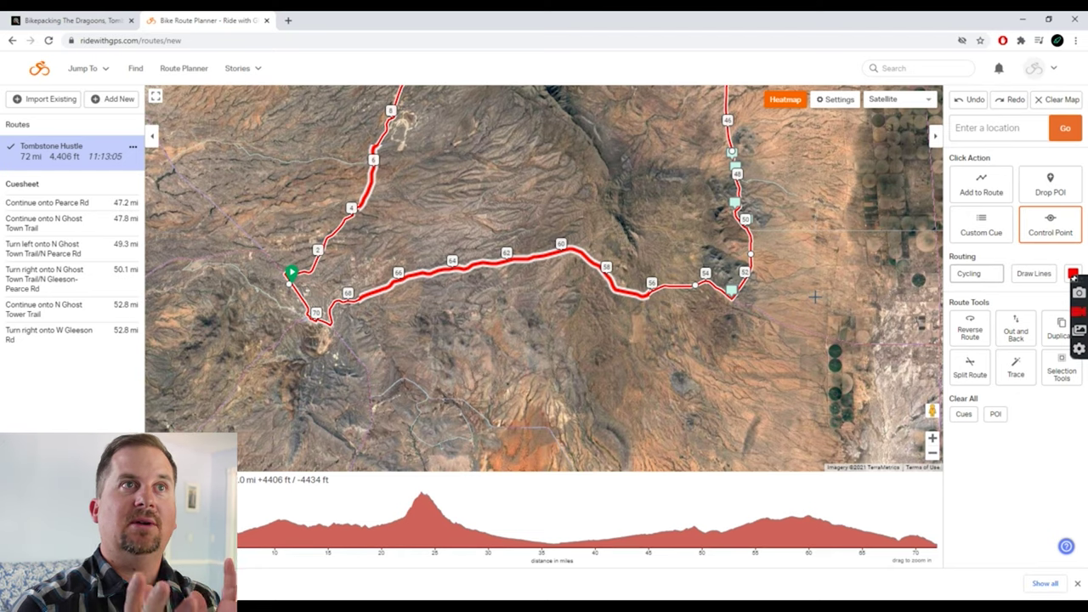
Step: Examine the rerouted section around miles 48 to 56 and the terrain west of it, and review the whole loop
drag(805, 254, 801, 329)
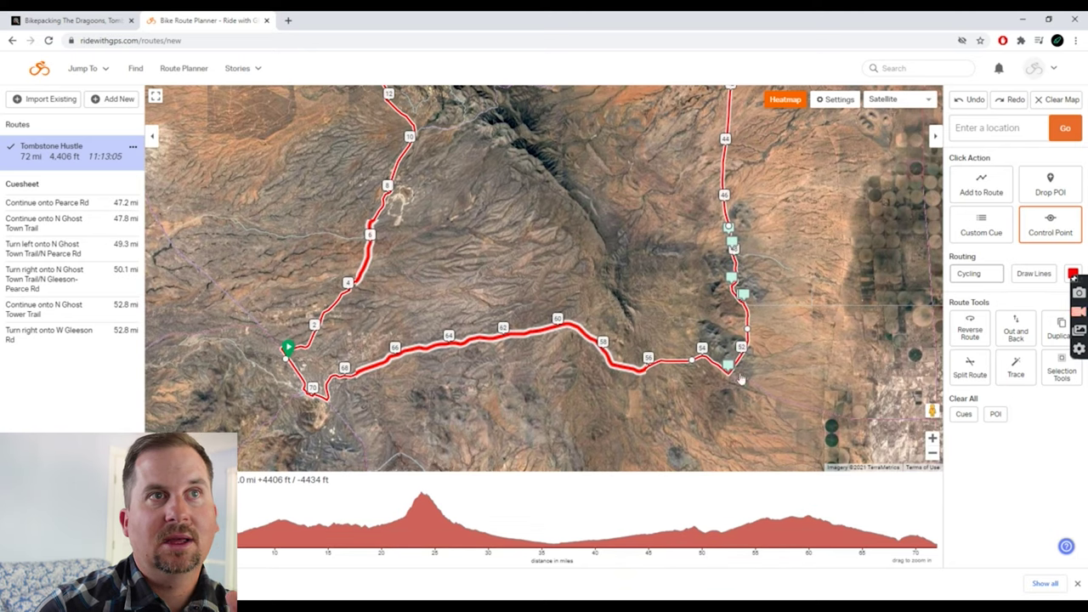
click(931, 440)
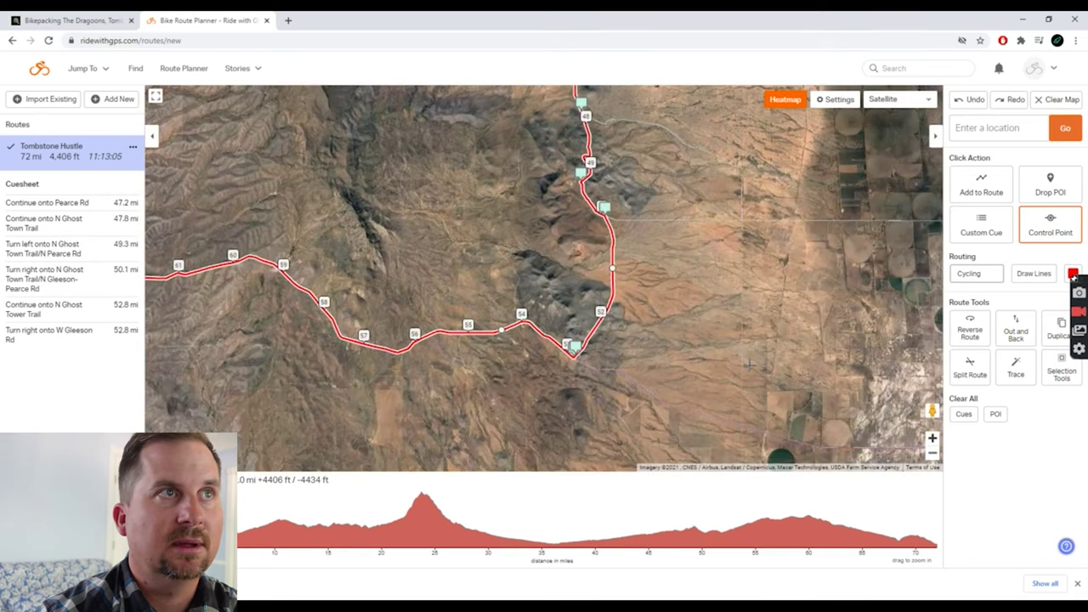
key(plus)
drag(749, 363, 822, 414)
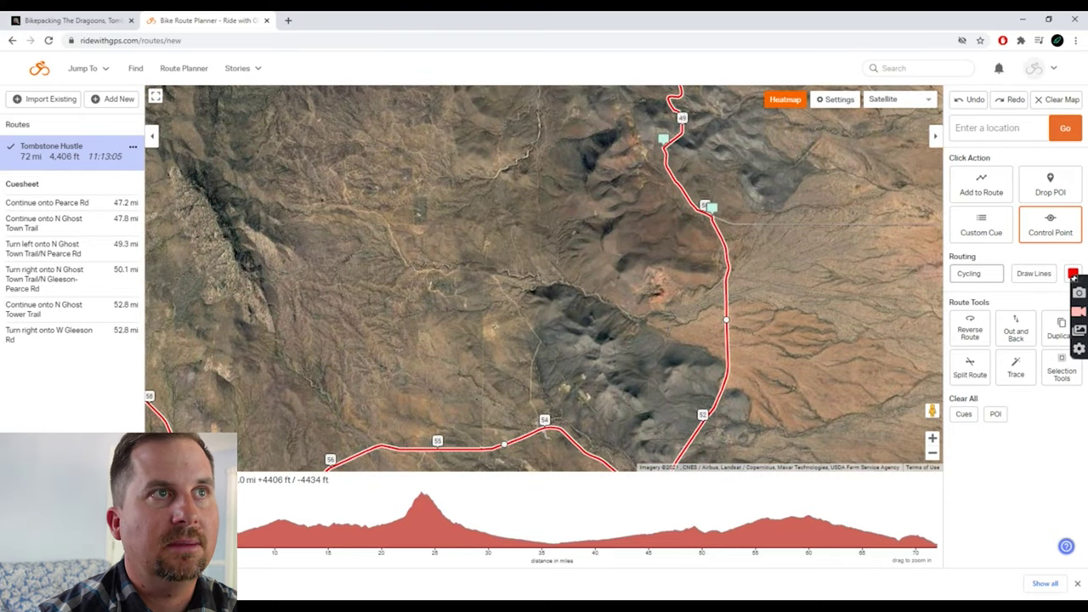
click(931, 440)
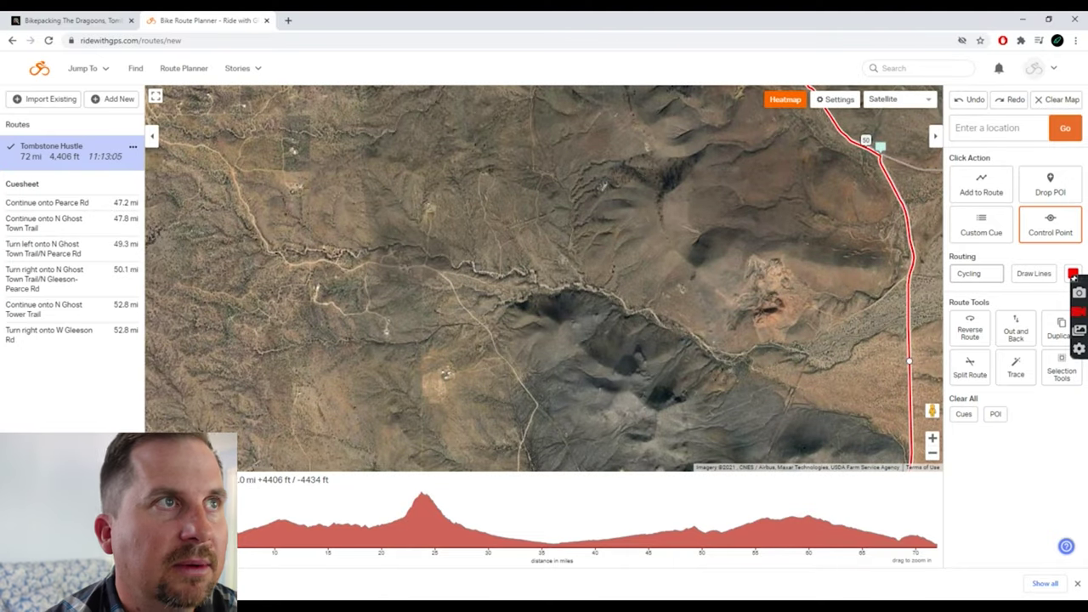
click(932, 458)
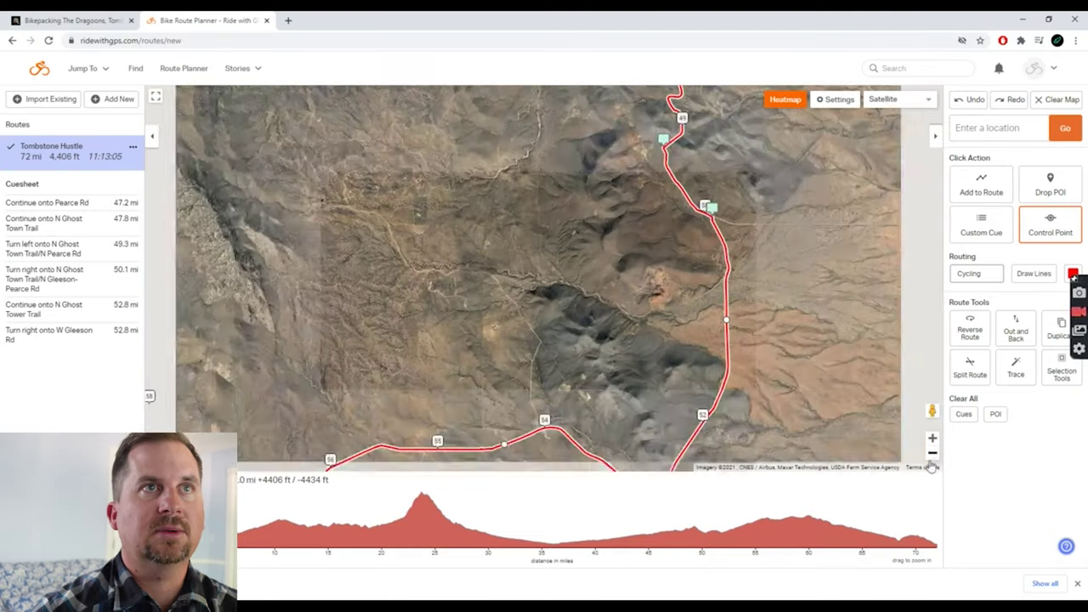
click(932, 458)
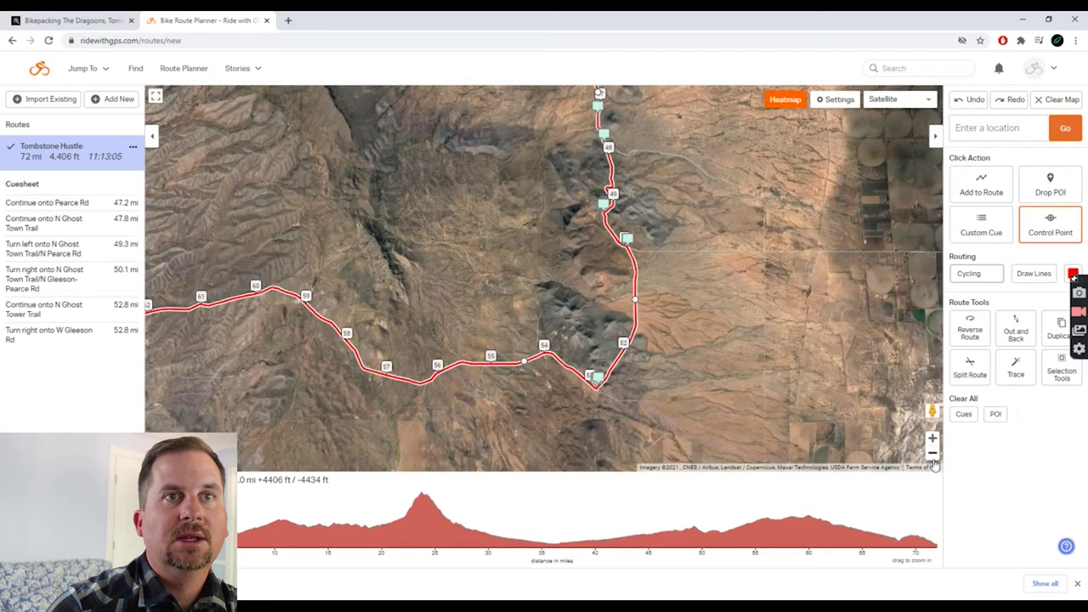
click(932, 458)
click(932, 454)
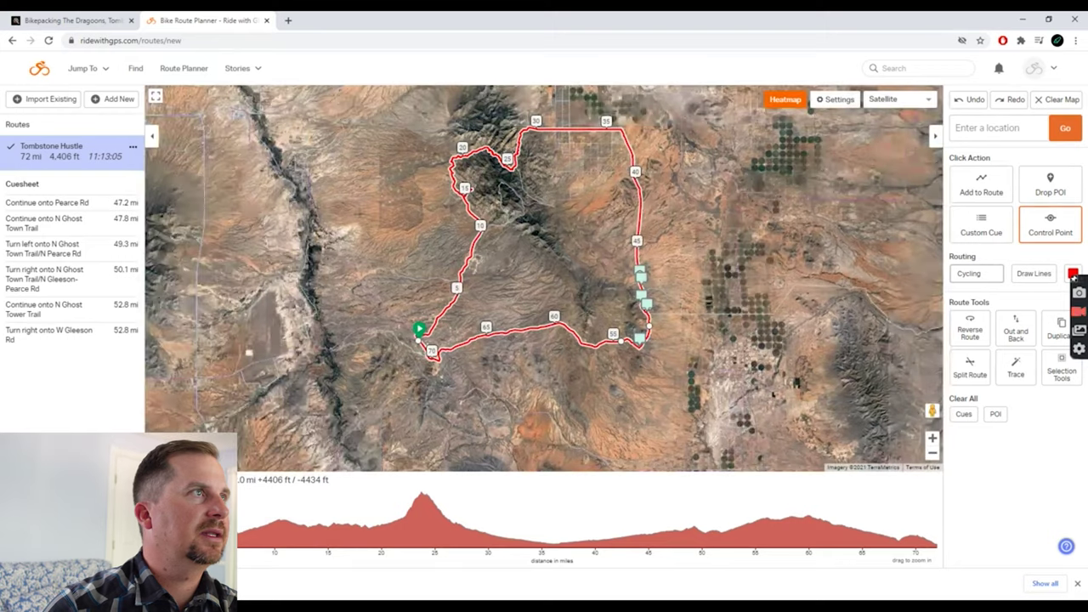
drag(543, 255, 551, 311)
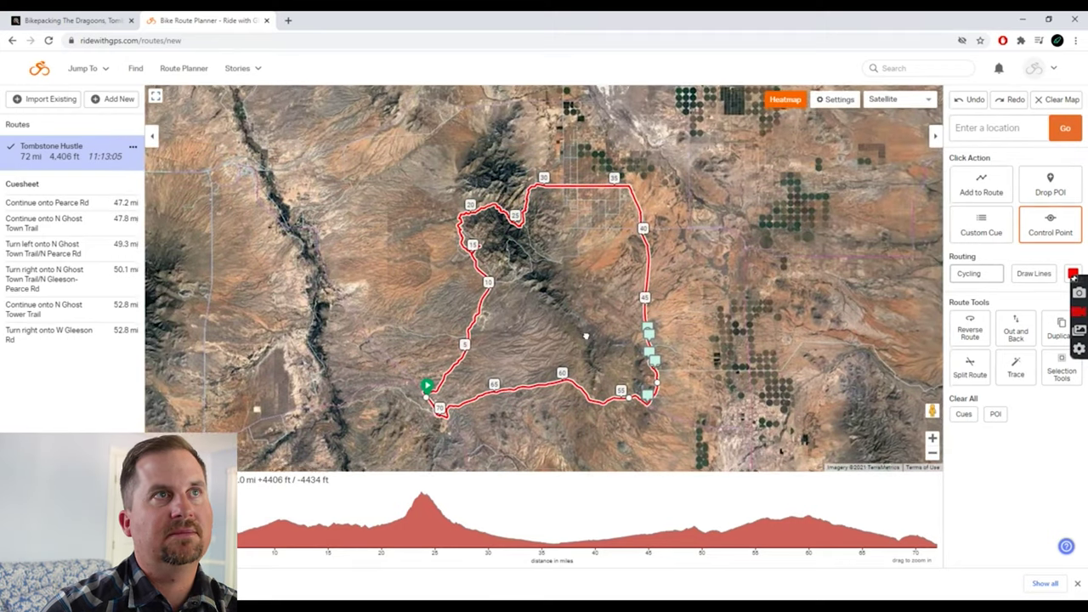
Step: Look up the mile 16.9 turn-off note in the bikepacking.com trail comments, and return to the Ride with GPS planner
click(93, 20)
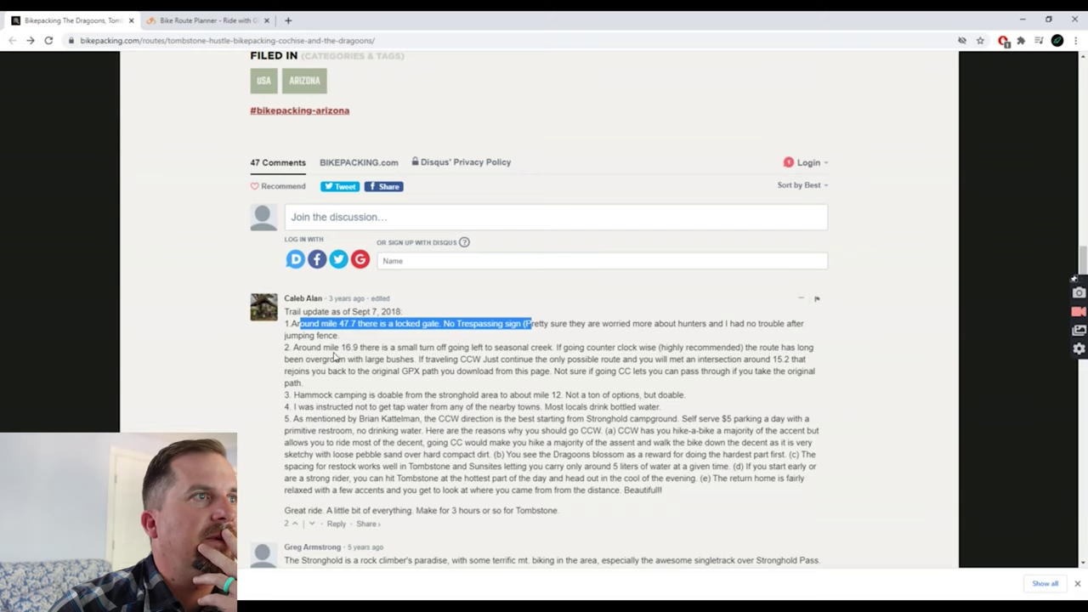
drag(340, 346, 359, 355)
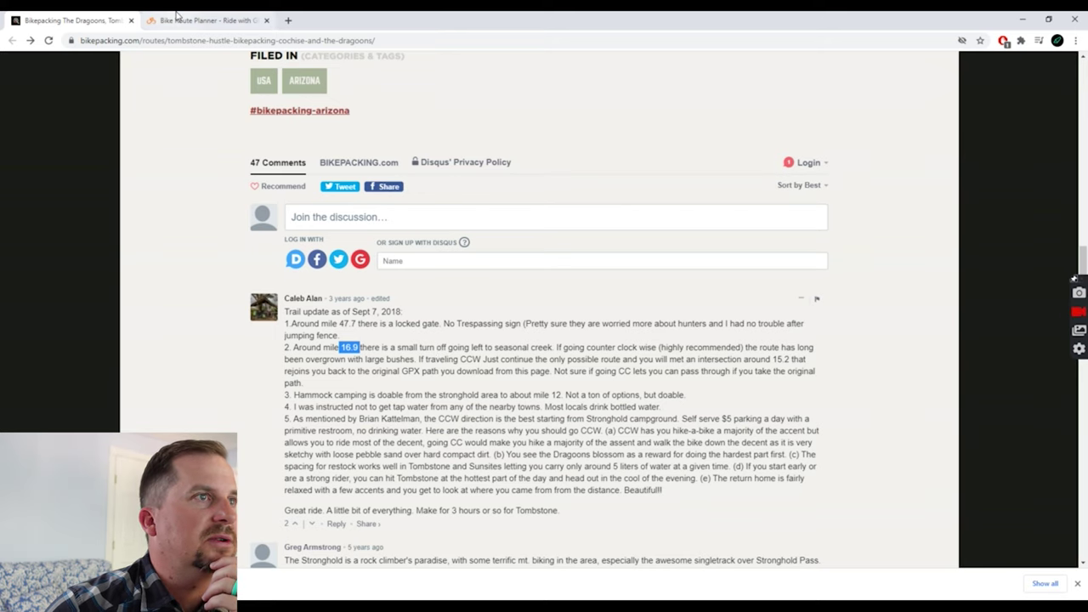
click(204, 20)
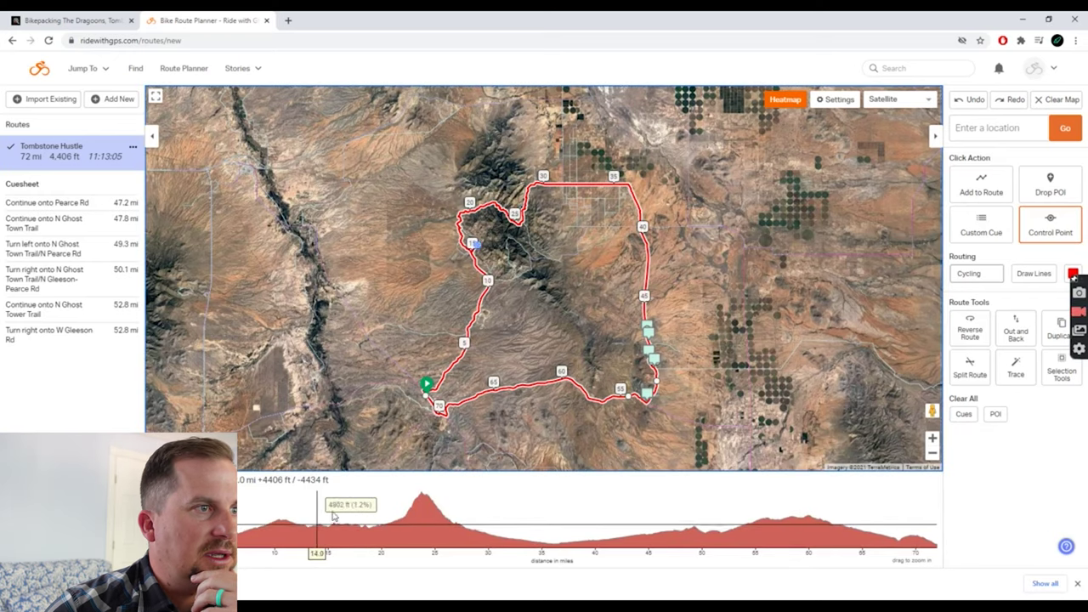
Step: Select the route section from about mile 15.7 to 18.4 on the elevation profile and enlarge the short spur on the map
drag(355, 523, 365, 523)
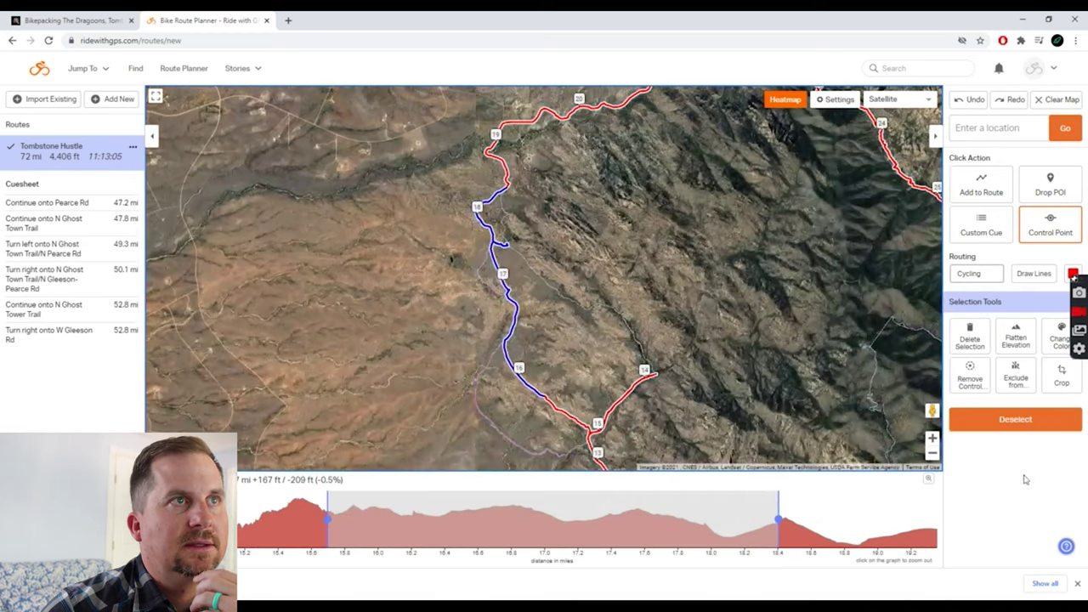
click(933, 439)
drag(642, 371, 667, 332)
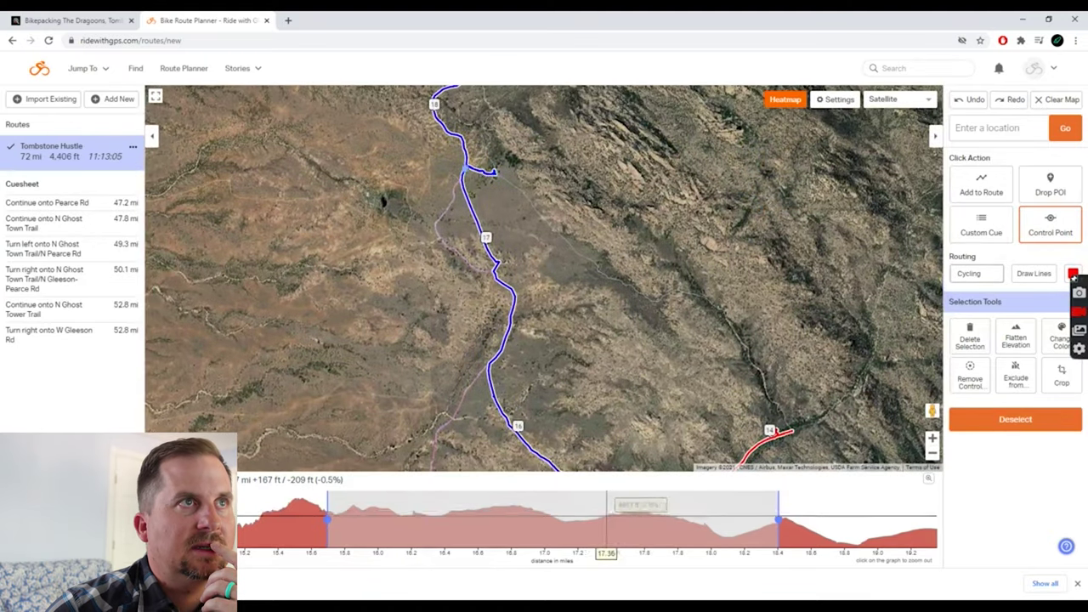
scroll(415, 184, up, 2)
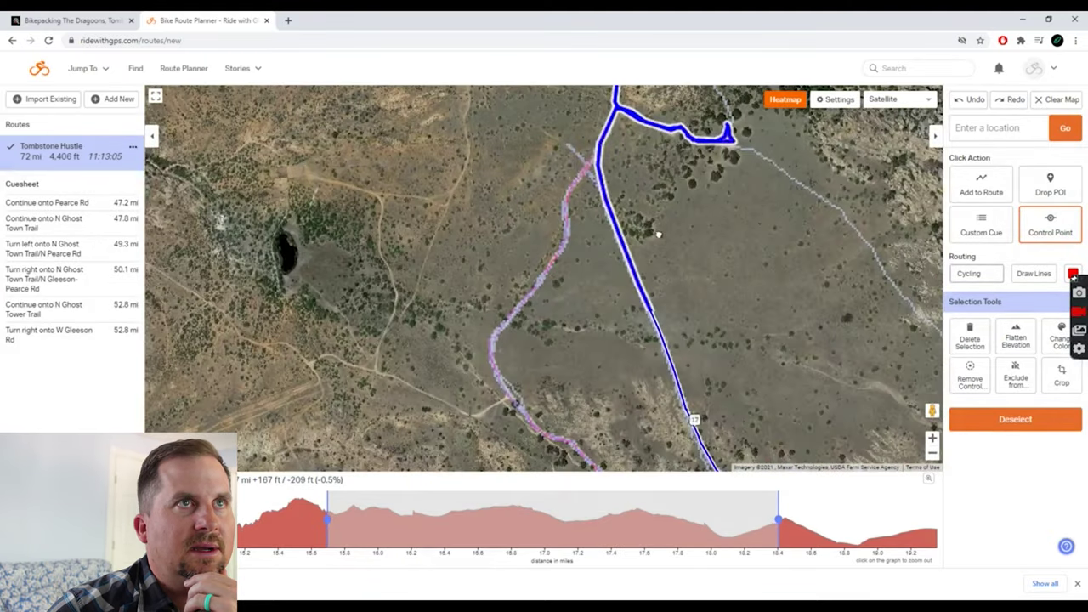
drag(657, 233, 678, 369)
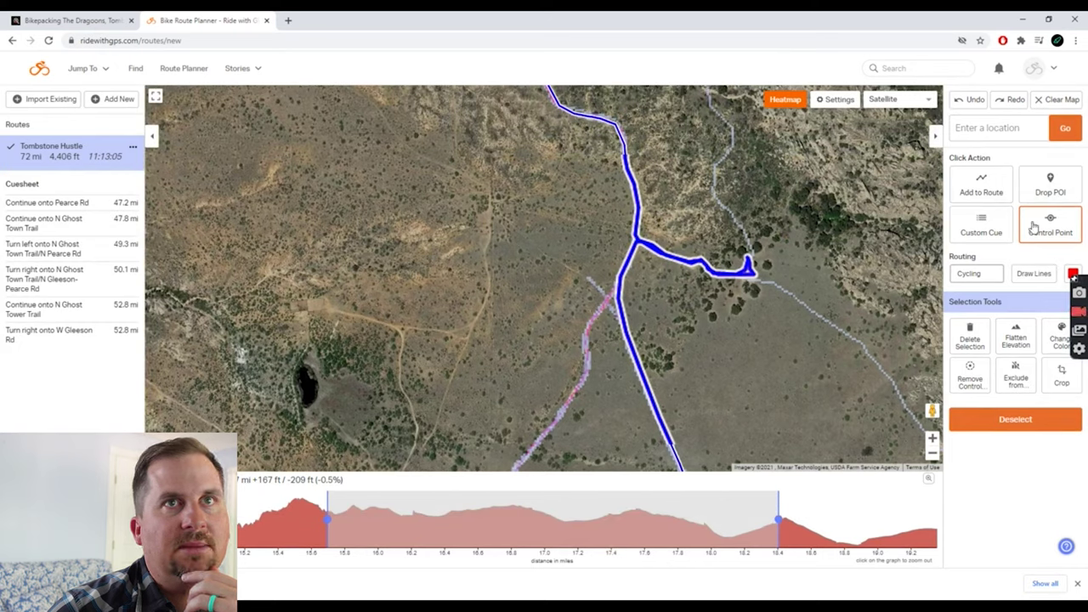
Step: Place a custom cue where the short spur meets the main route, with the notes "Potential Water Source 1/4 mile away"
click(980, 225)
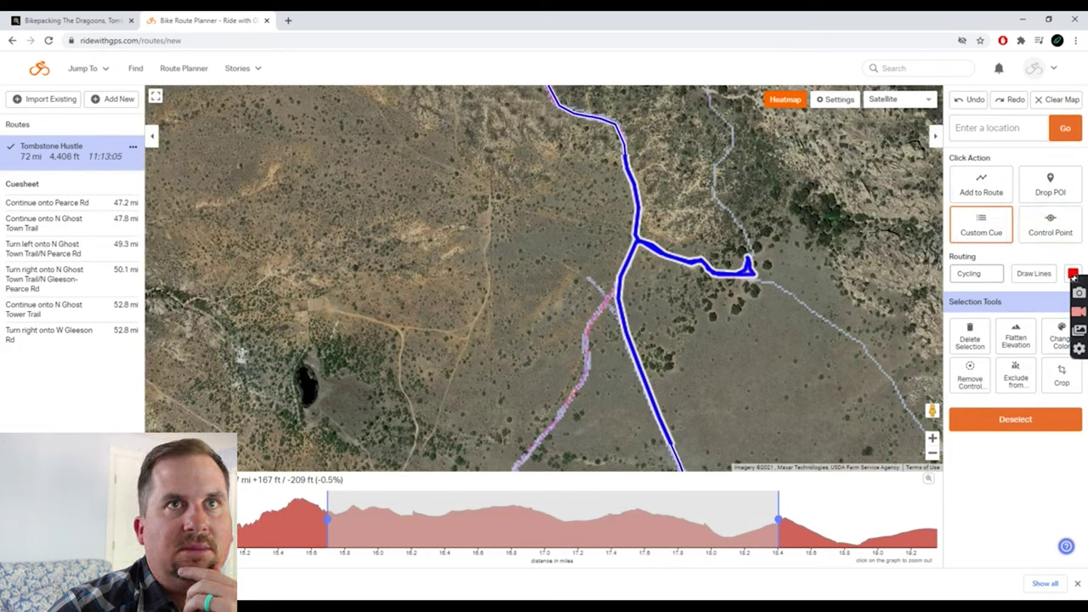
click(638, 242)
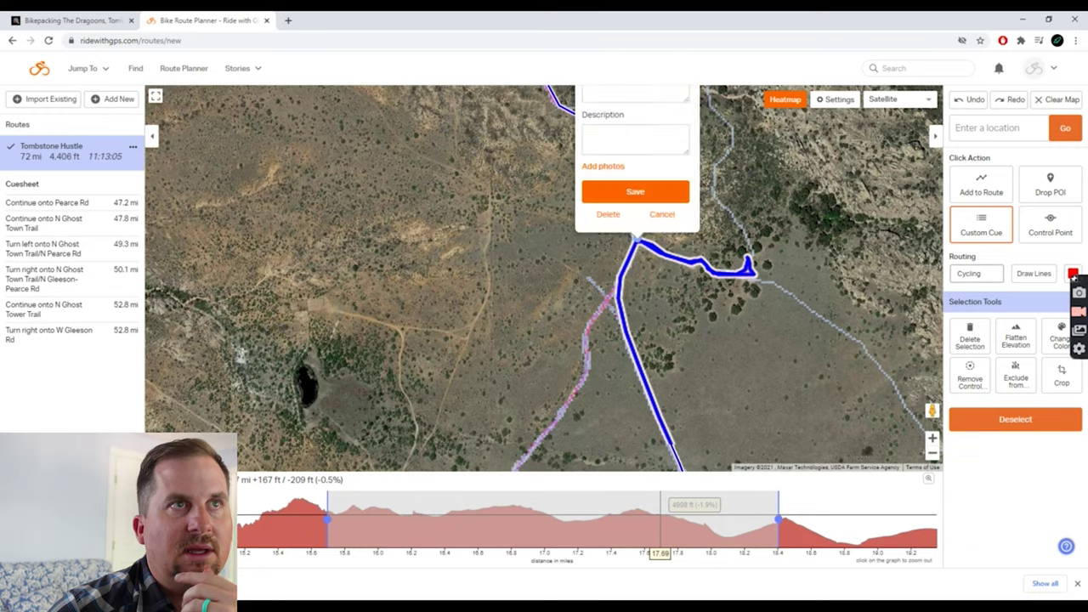
click(616, 190)
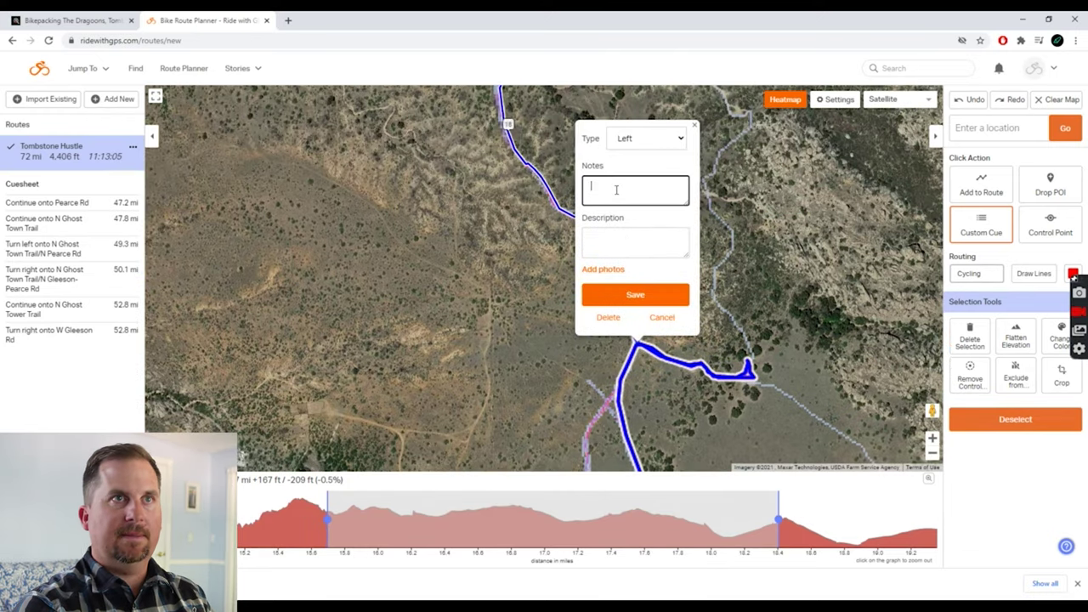
text(Potential Water Source 1/4 mile away)
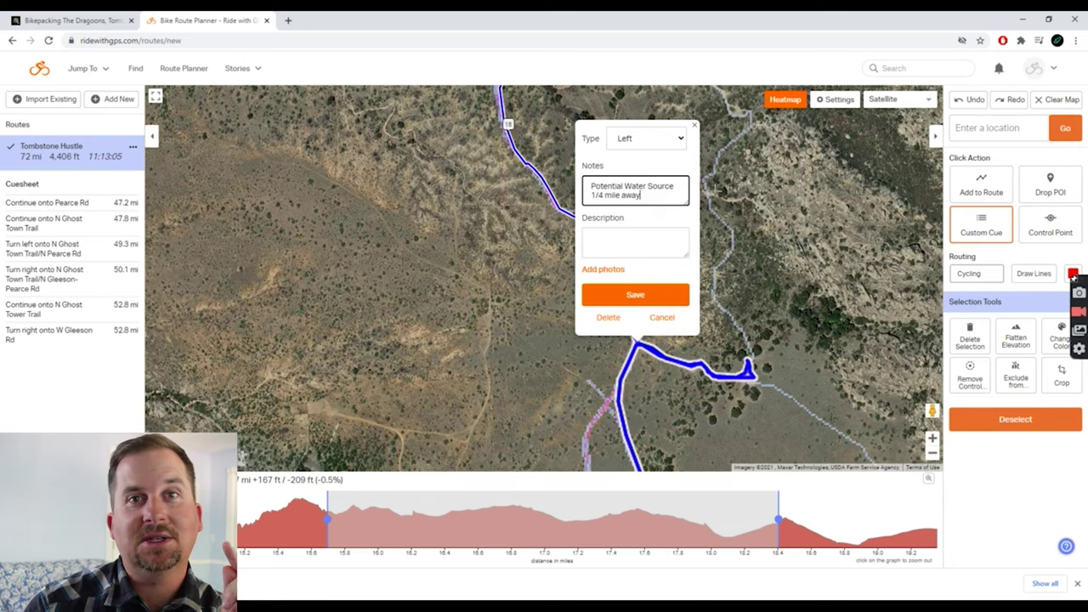
Step: Give the water source cue the description "Probably dry, but it's an option if we're running low." and save it
click(635, 237)
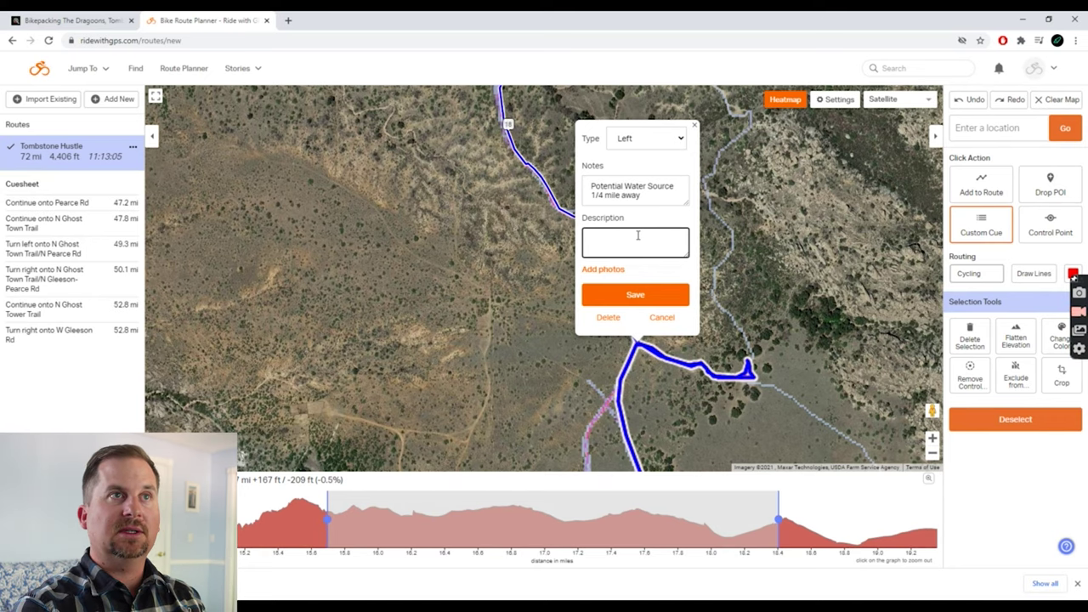
text(Probably dry)
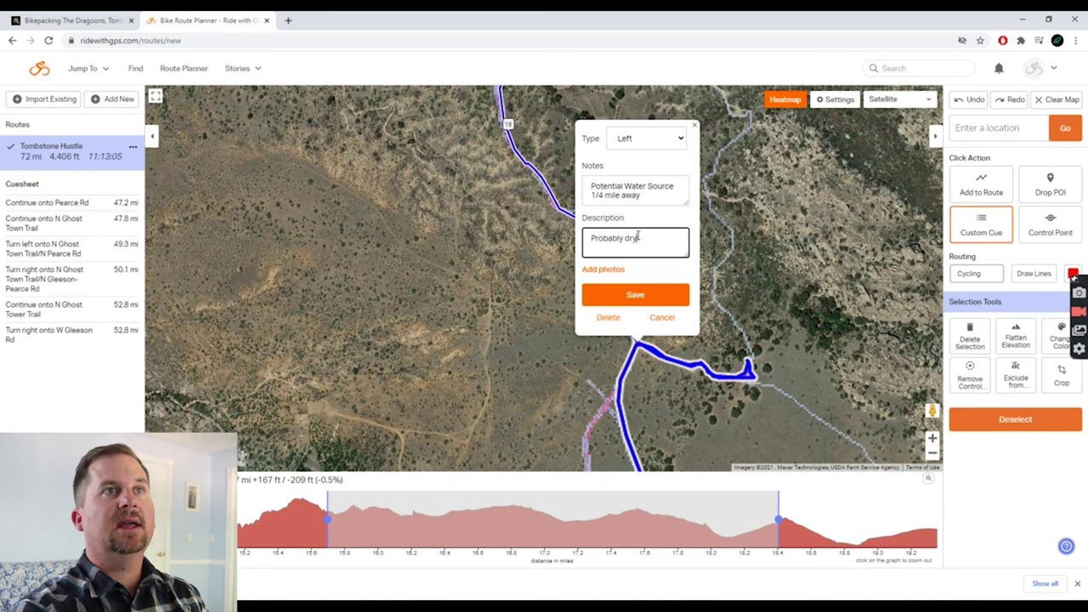
text(, but it's an option)
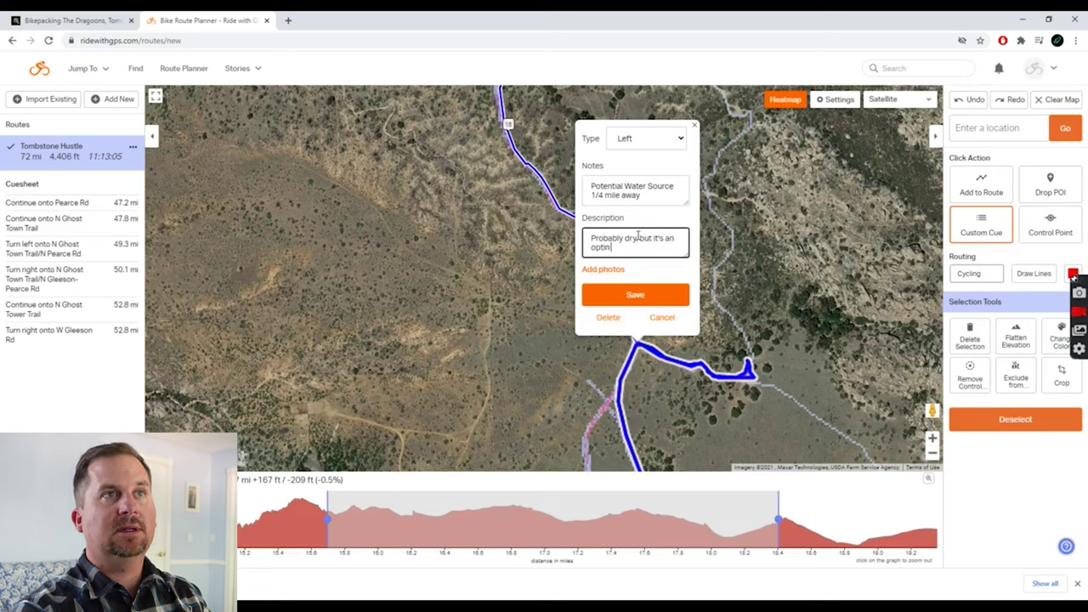
text( if)
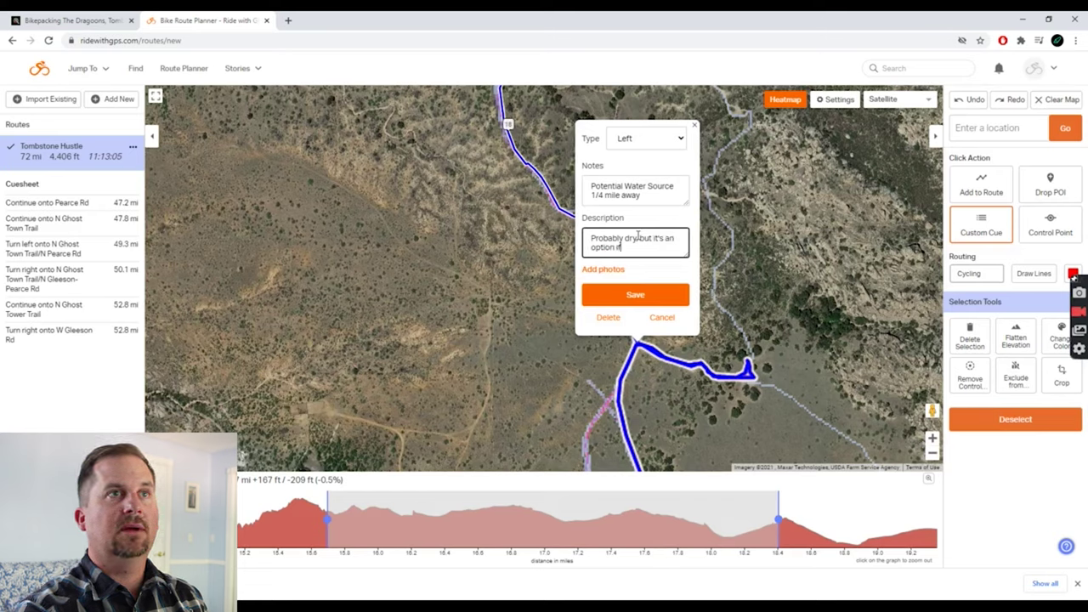
text( we're running low.)
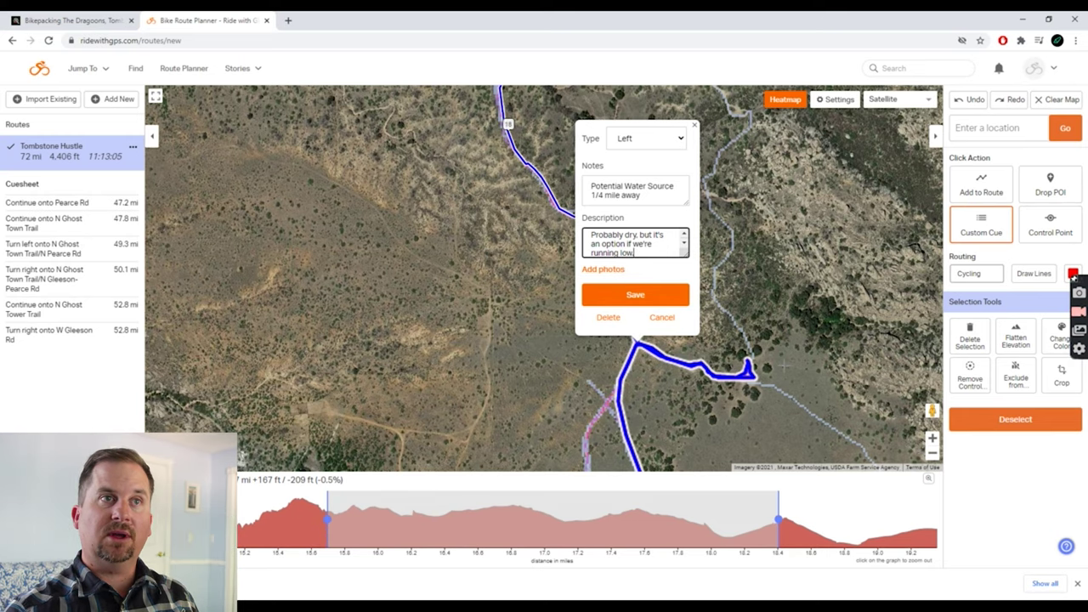
click(660, 296)
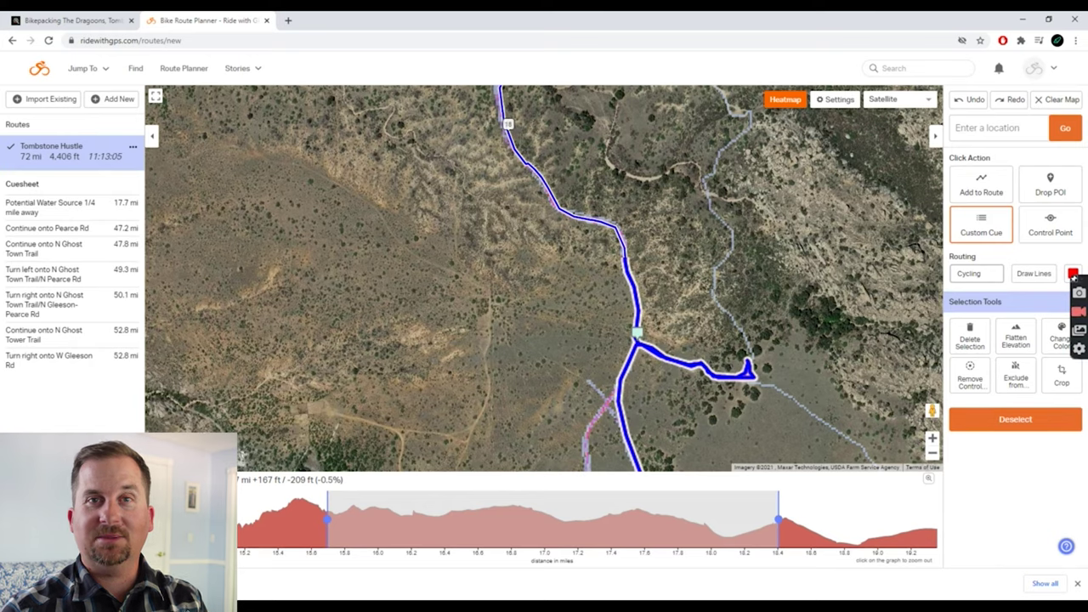
Step: Switch to the bikepacking.com route page and read further rider comments below the trail update
click(932, 453)
click(98, 20)
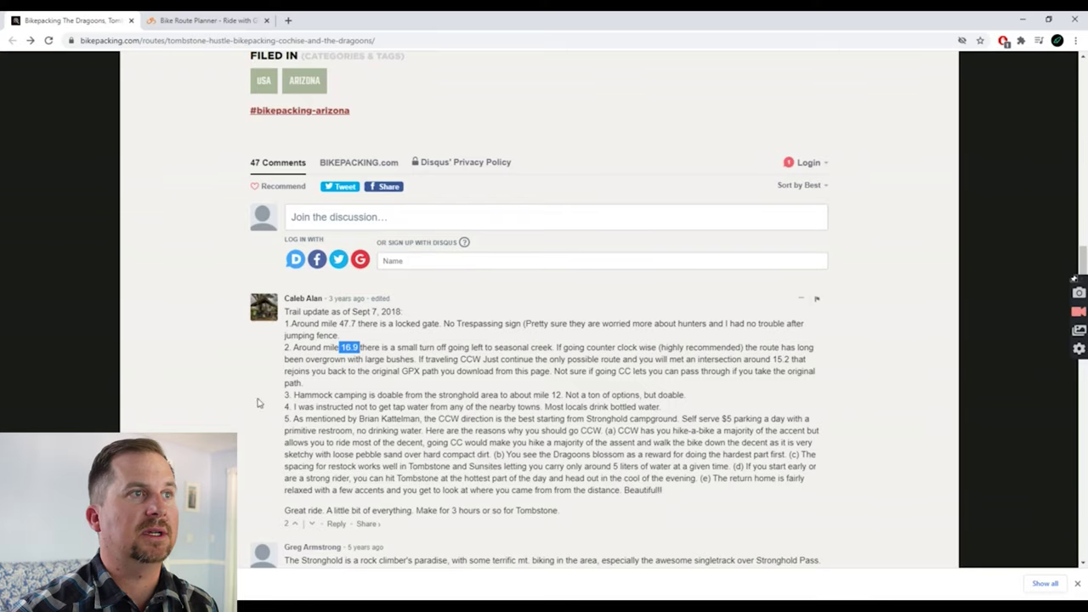
scroll(590, 371, down, 3)
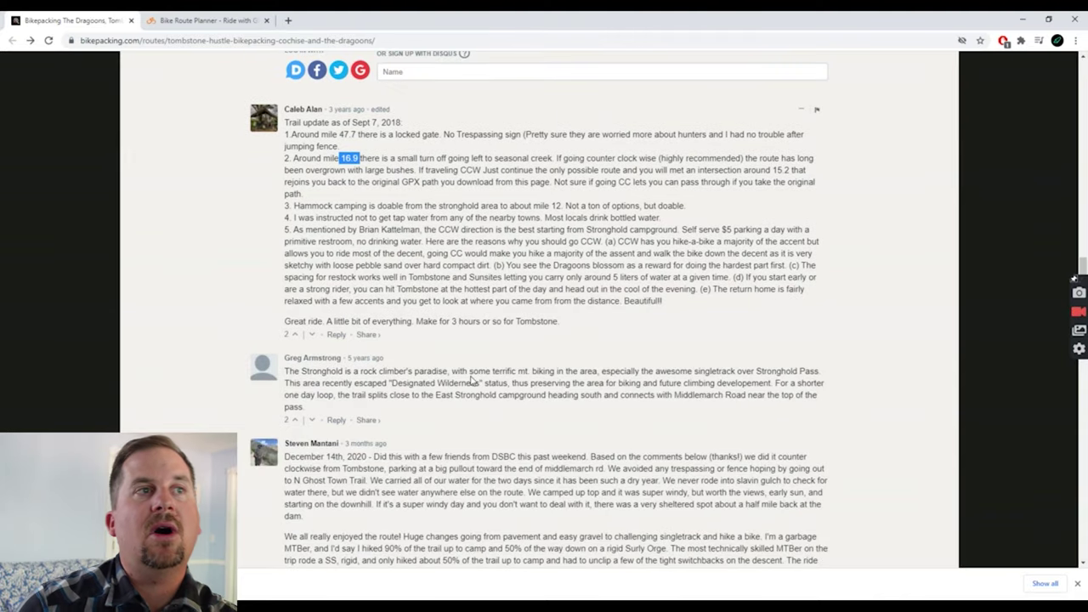
Step: Read the remaining rider comments on the Tombstone Hustle page for advice on direction, water, camping and private-property sections
scroll(554, 420, down, 3)
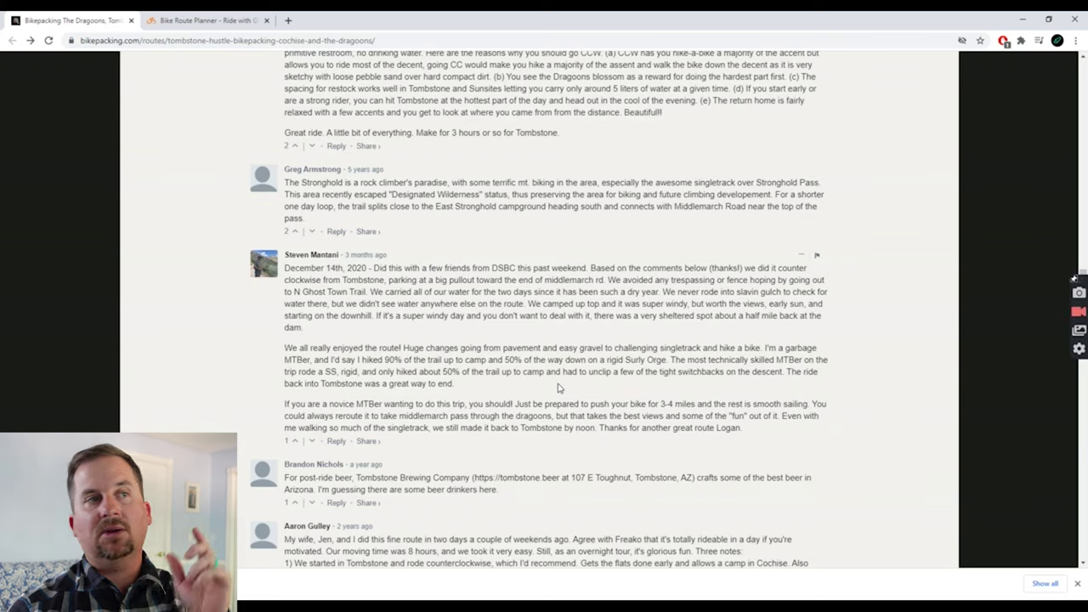
scroll(557, 388, down, 3)
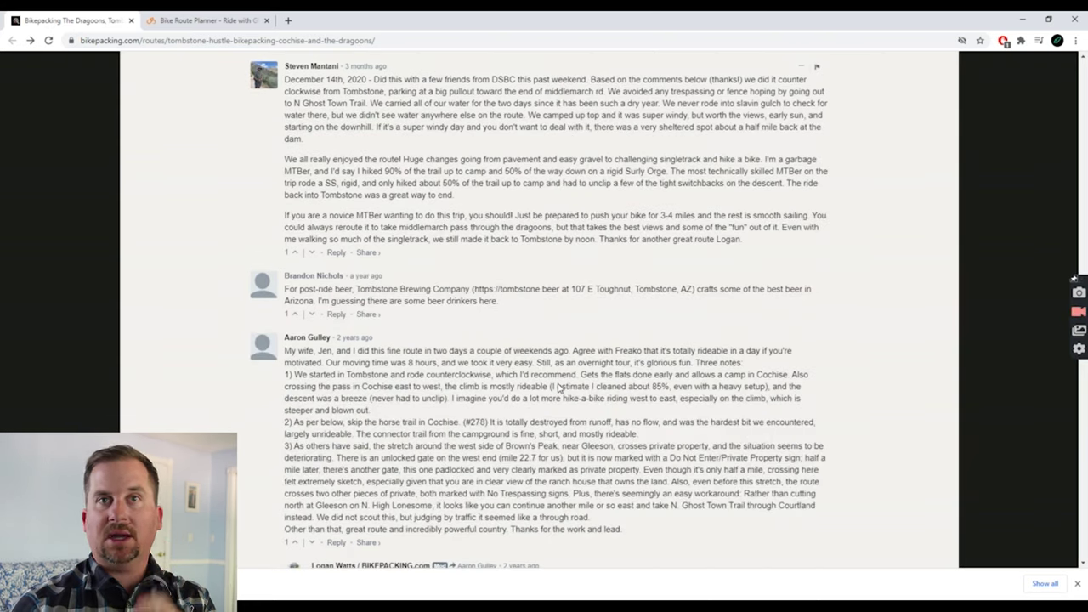
scroll(558, 374, up, 20)
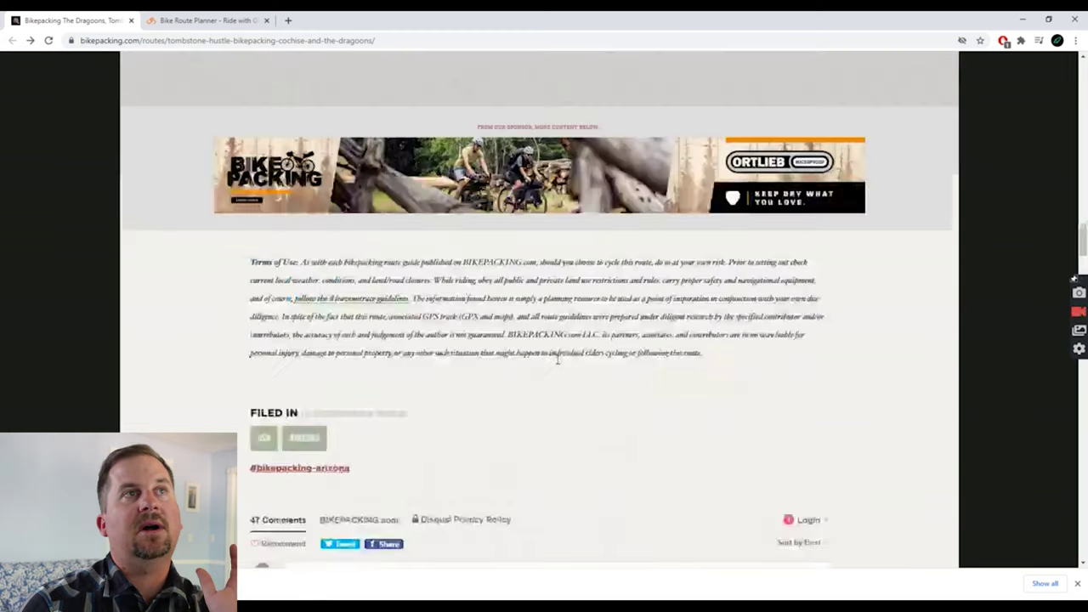
scroll(595, 318, down, 4)
scroll(592, 320, up, 3)
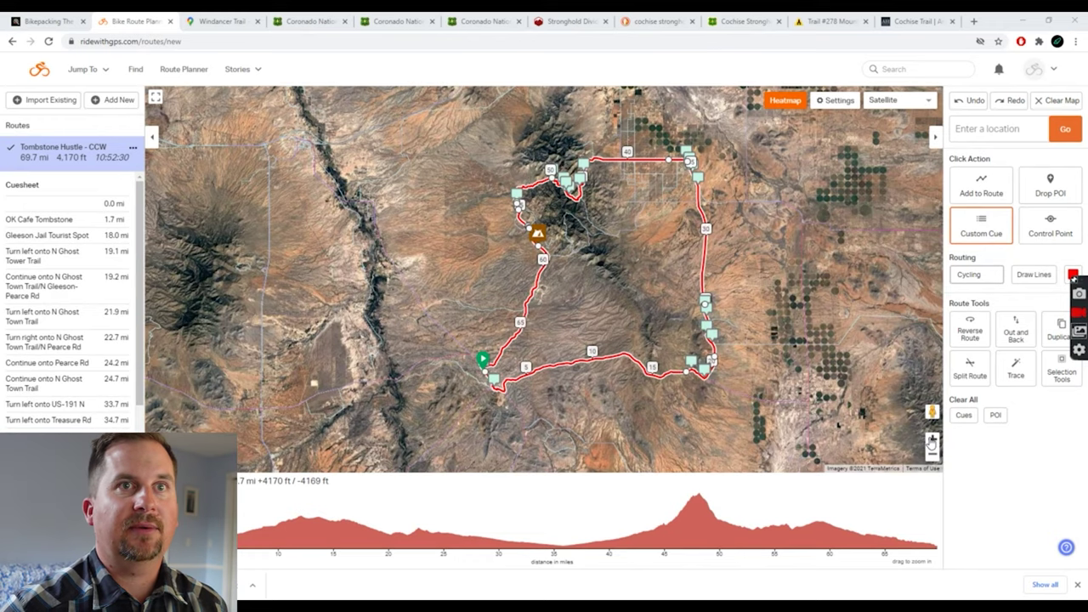
Step: Switch to the Ride with GPS planner and survey the full Tombstone Hustle - CCW loop with its cues
click(932, 440)
click(932, 454)
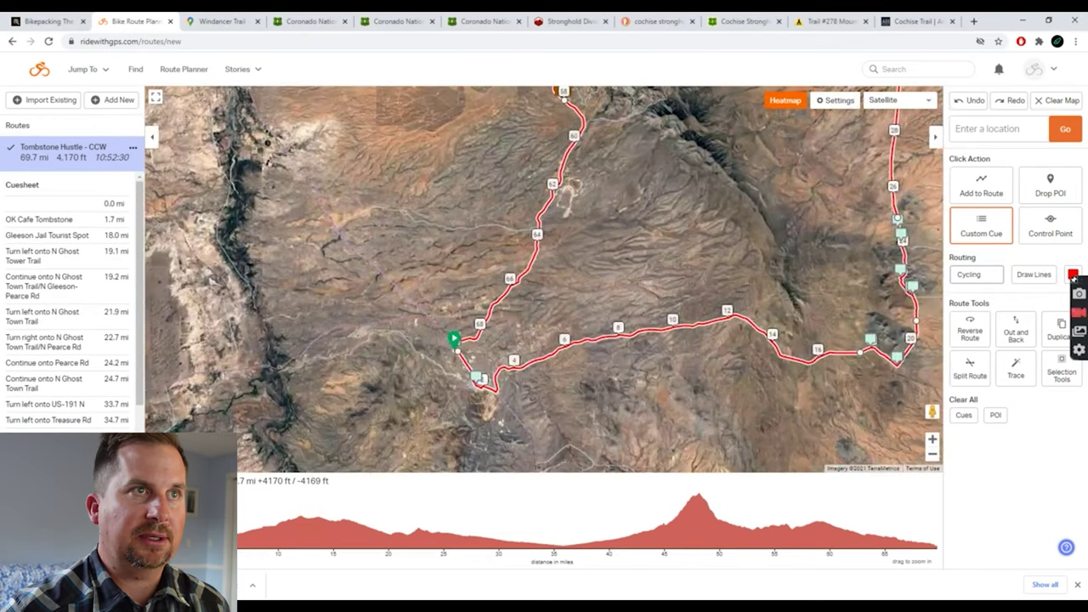
click(932, 454)
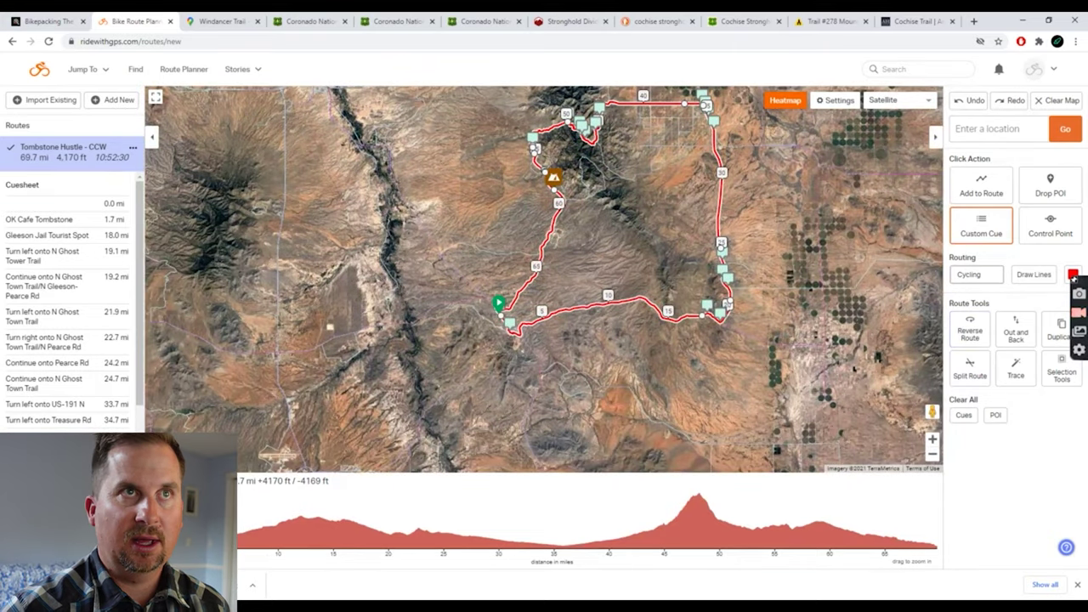
drag(820, 341, 834, 383)
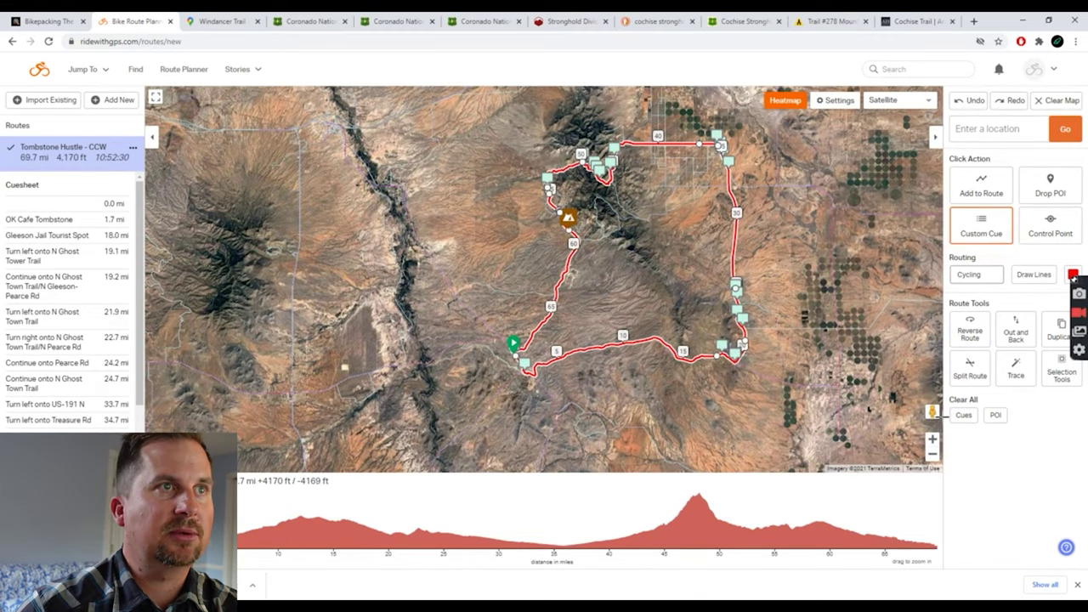
drag(622, 416, 743, 403)
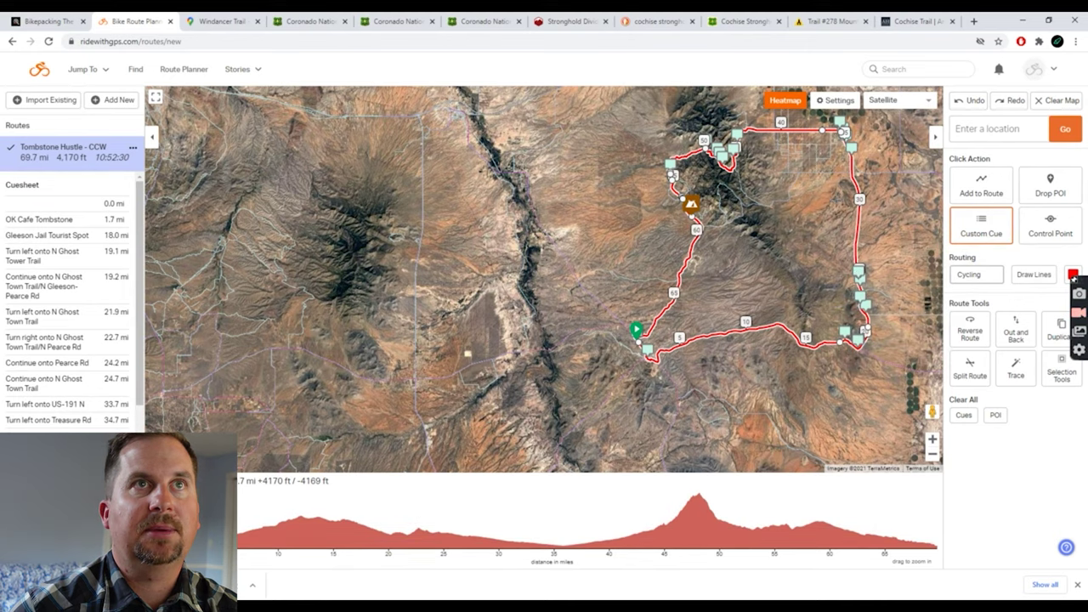
drag(835, 205, 818, 283)
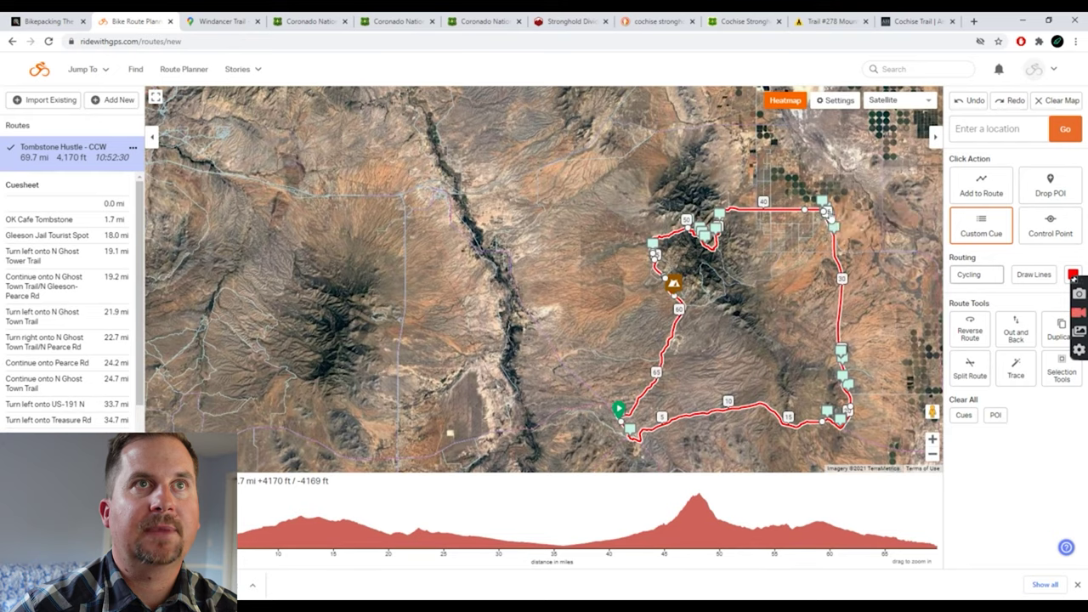
Step: Review the TJ's Bar and Grill food cue and the Dollar General water cue near mile 35, closing each
scroll(699, 304, up, 5)
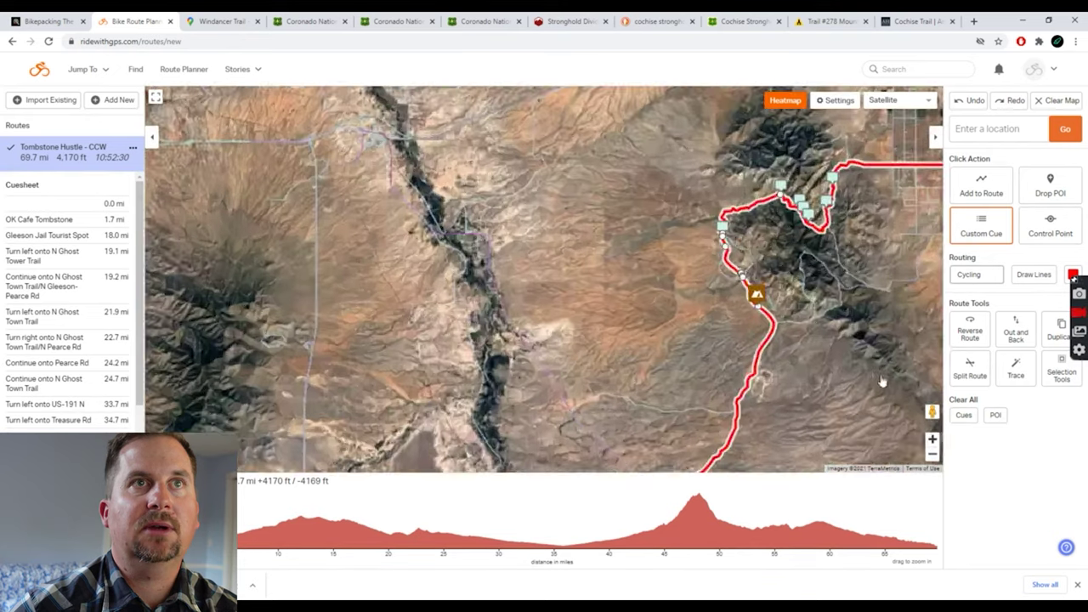
scroll(699, 304, down, 4)
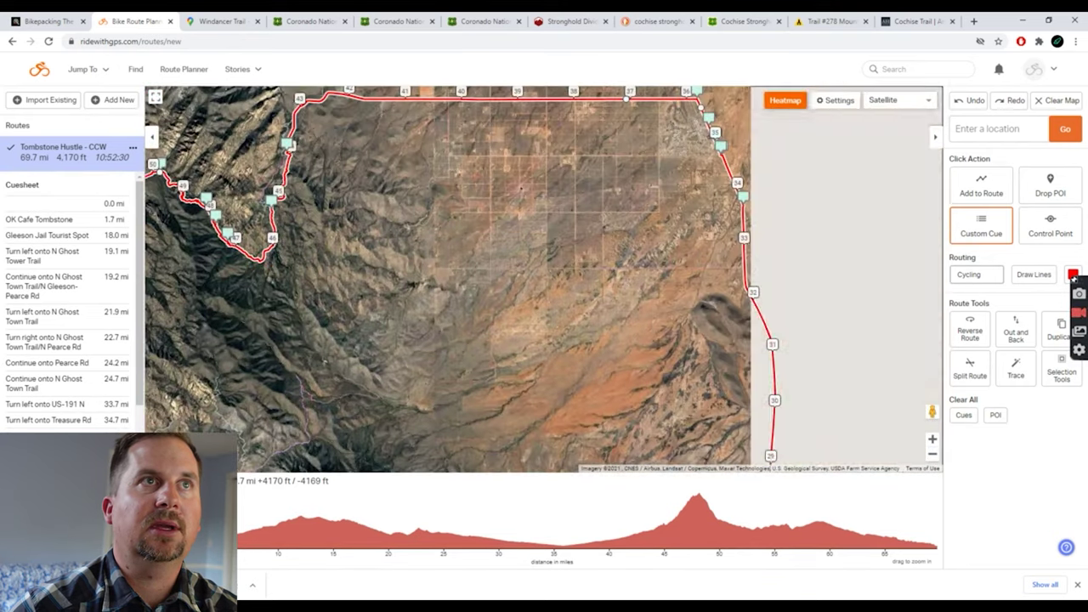
scroll(586, 301, up, 2)
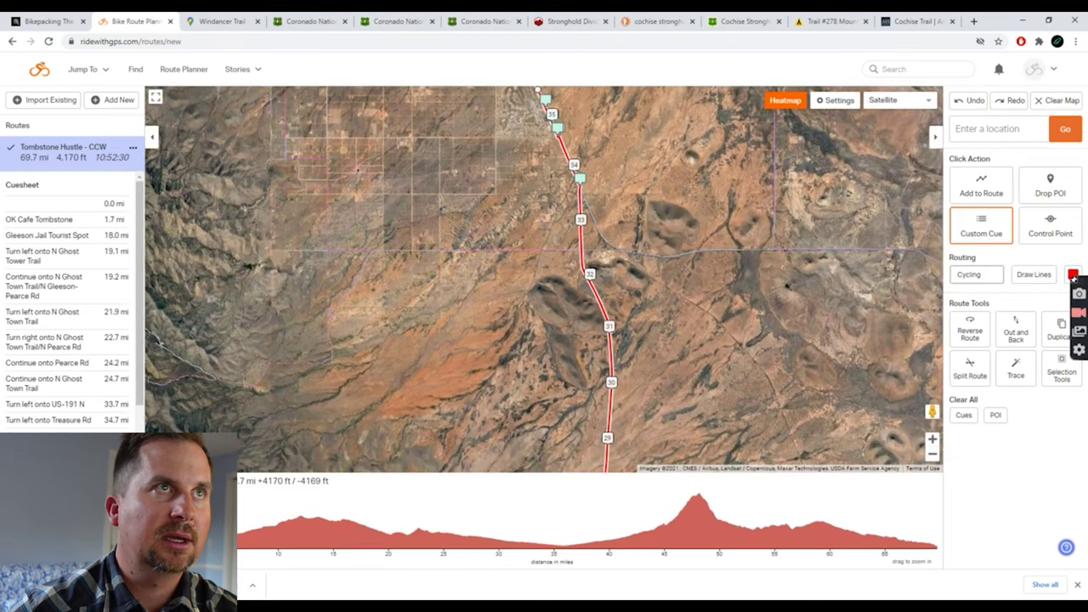
scroll(552, 304, down, 2)
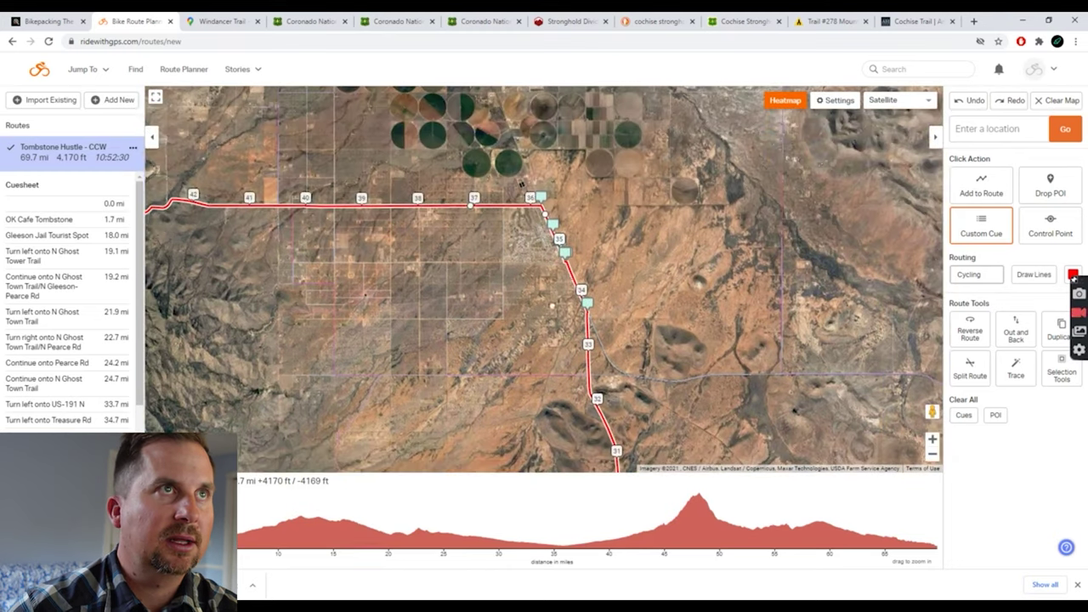
click(932, 438)
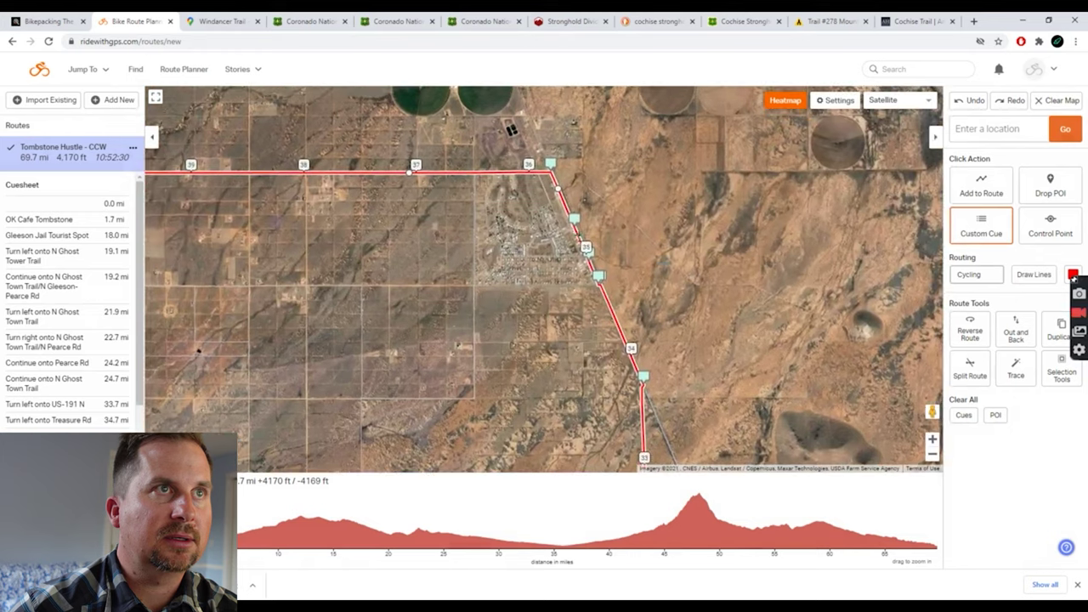
click(589, 261)
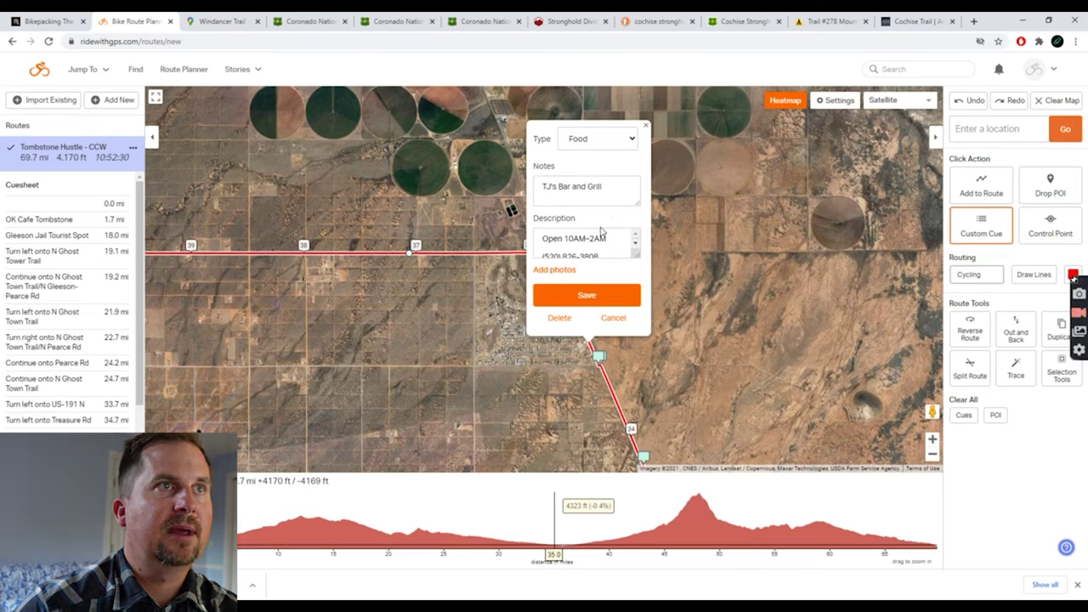
drag(543, 238, 596, 242)
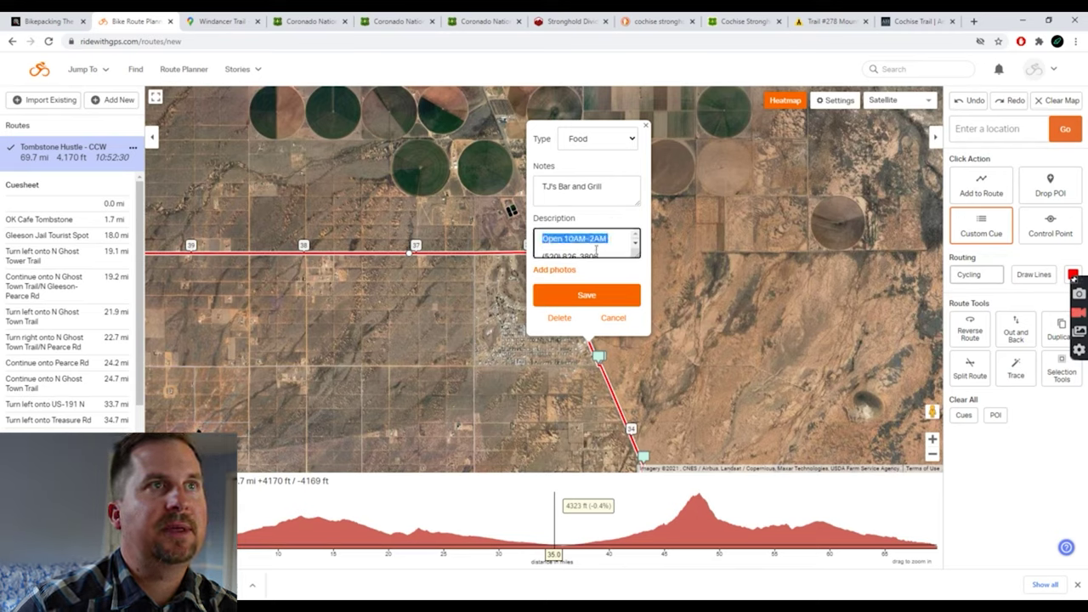
click(608, 320)
click(586, 331)
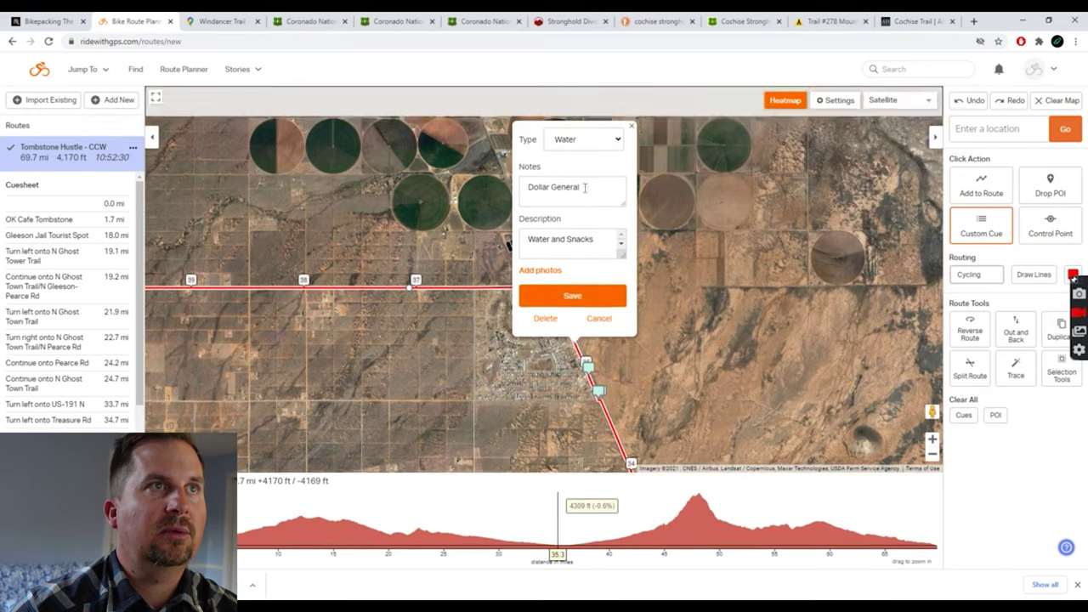
click(599, 318)
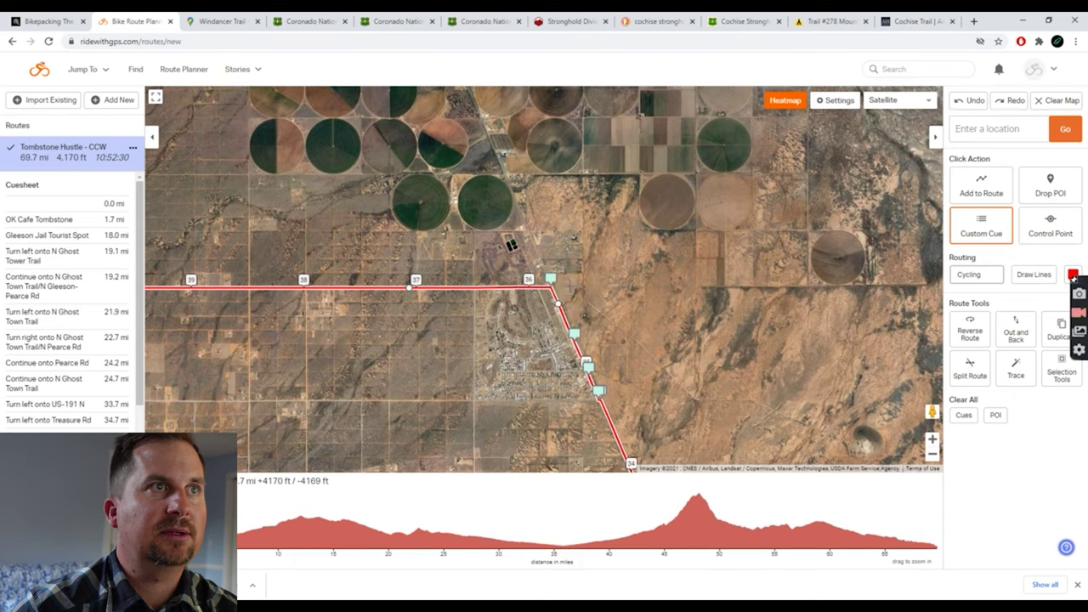
Step: Examine the route around miles 43 to 46, consult the Trail #278 page on Trailforks, and return to the route planner
click(931, 454)
drag(532, 367, 946, 311)
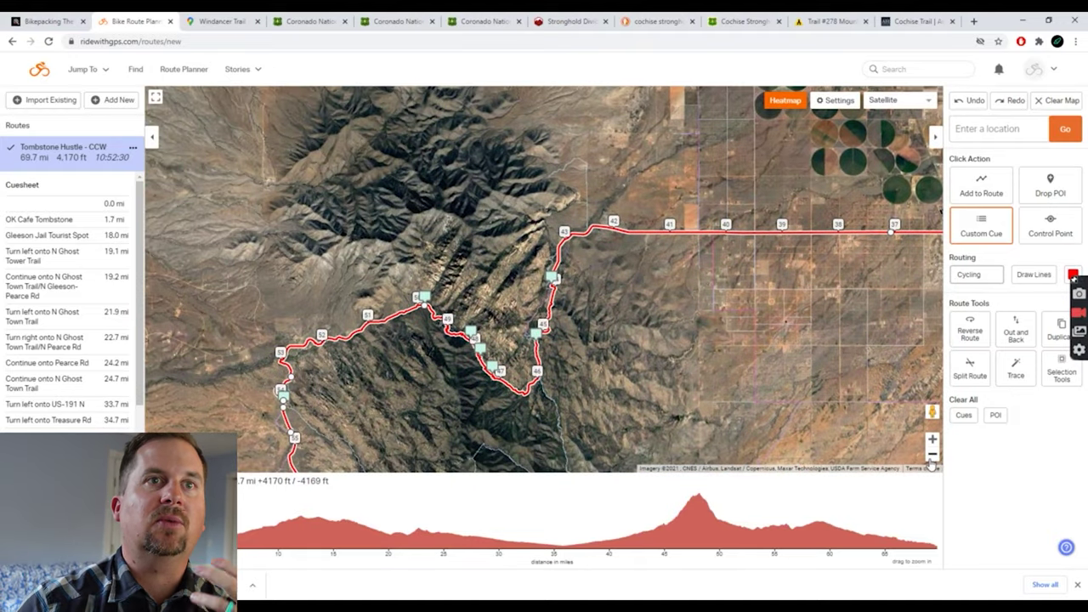
drag(551, 280, 628, 236)
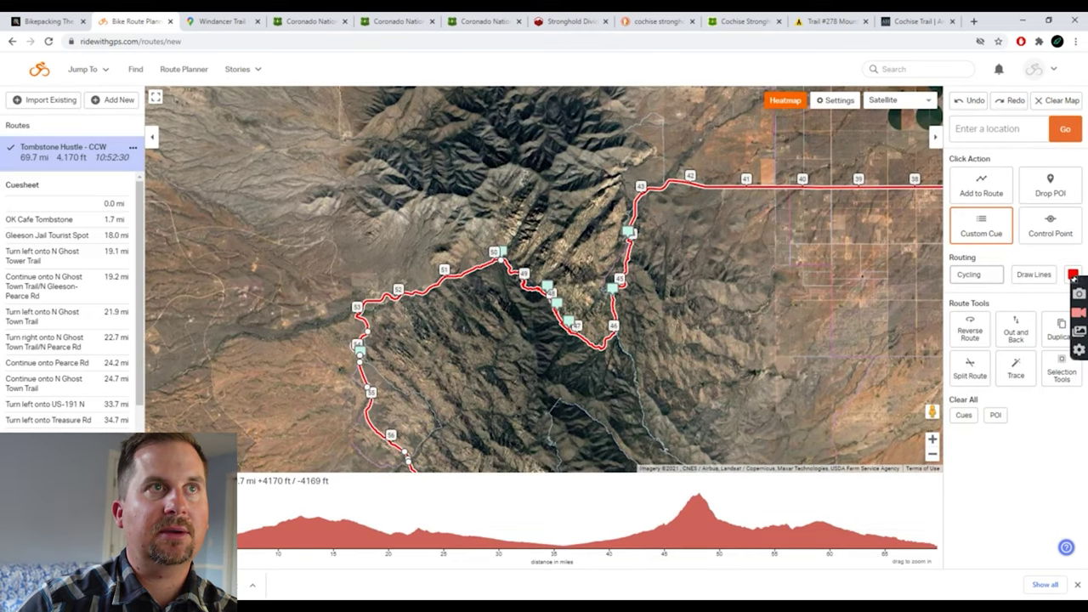
scroll(627, 234, up, 1)
drag(627, 234, 691, 215)
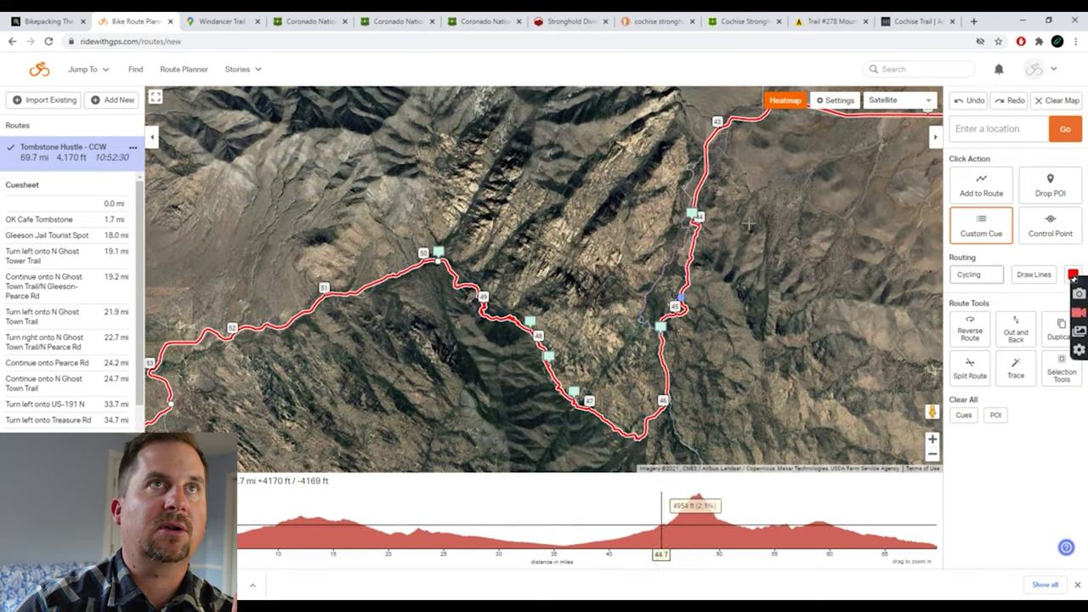
click(843, 16)
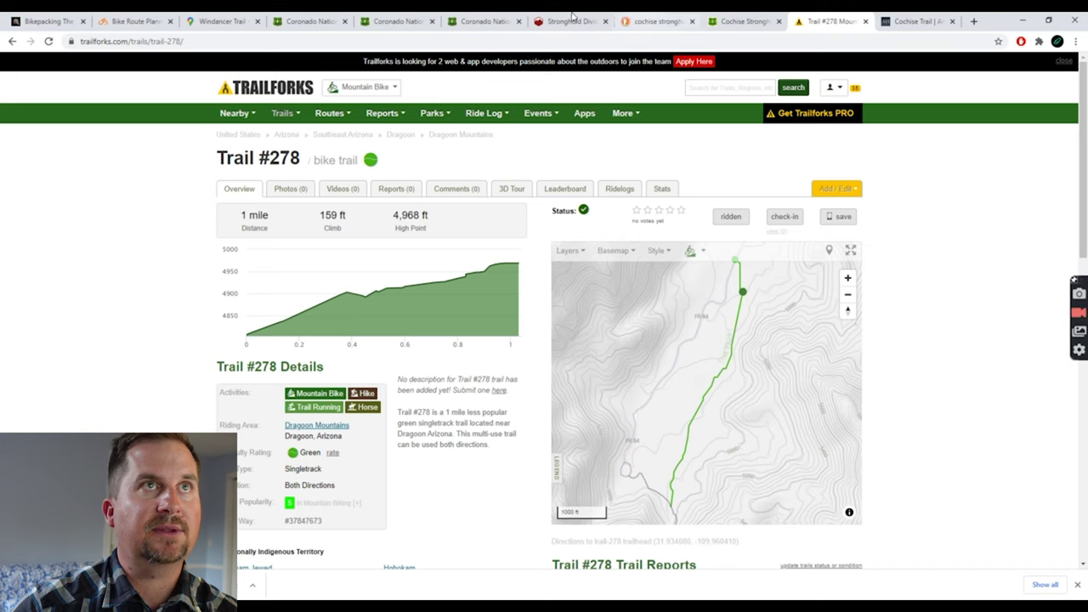
click(133, 18)
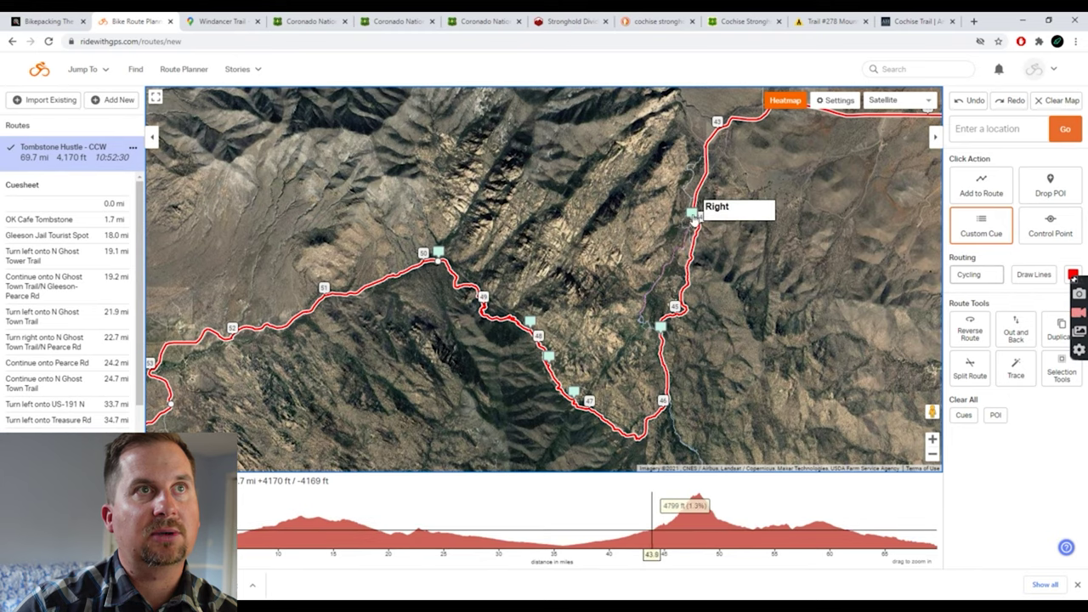
Step: Review the Horse Bypass and Toilet cue near mile 44 and the Camp cue near mile 47, closing each
click(690, 222)
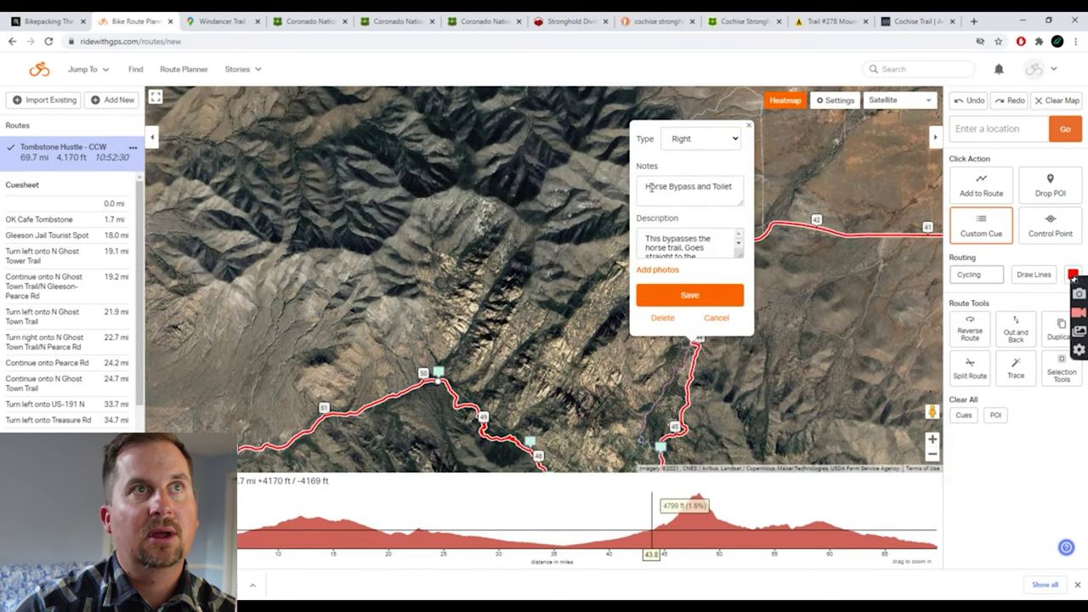
click(715, 318)
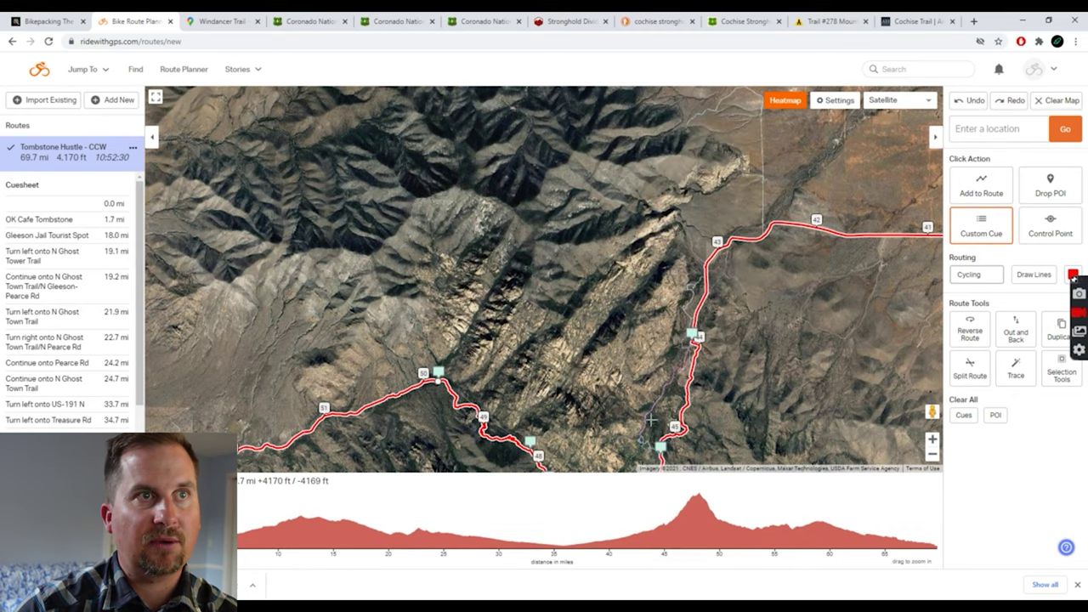
drag(663, 454, 724, 298)
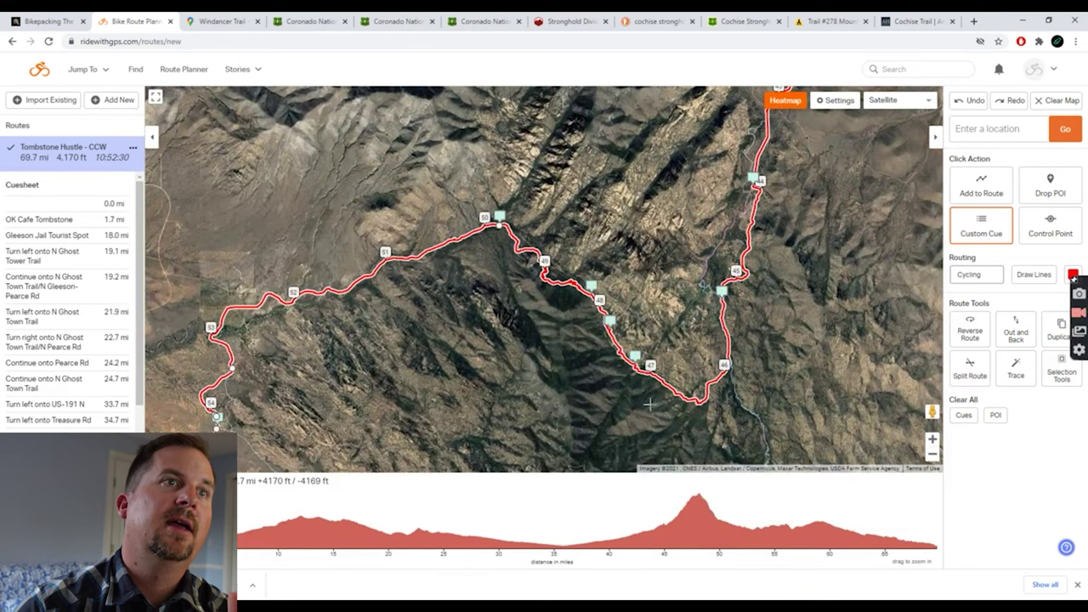
click(635, 356)
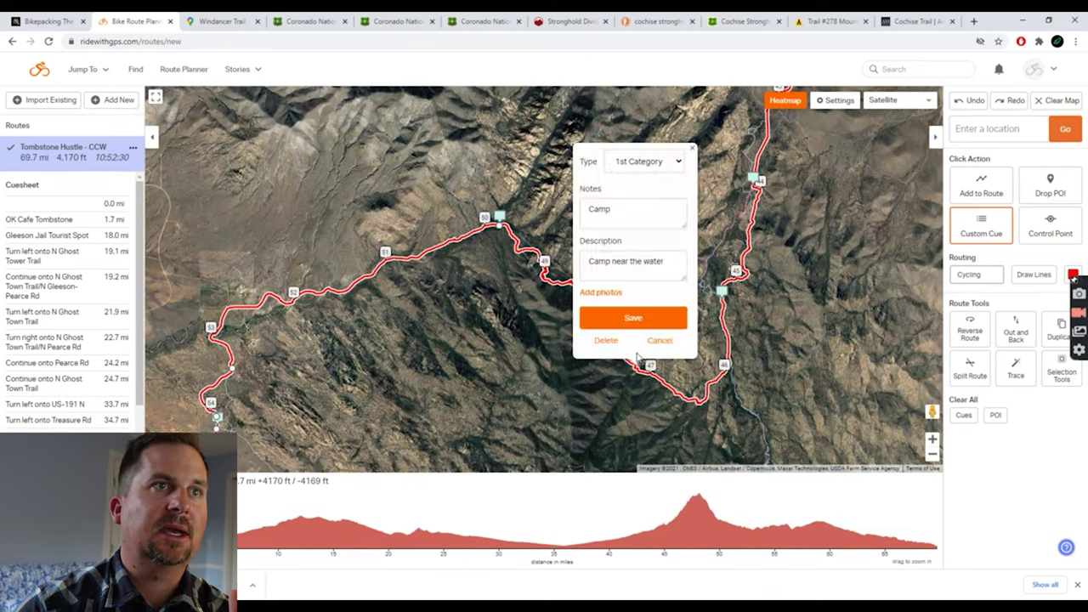
click(692, 148)
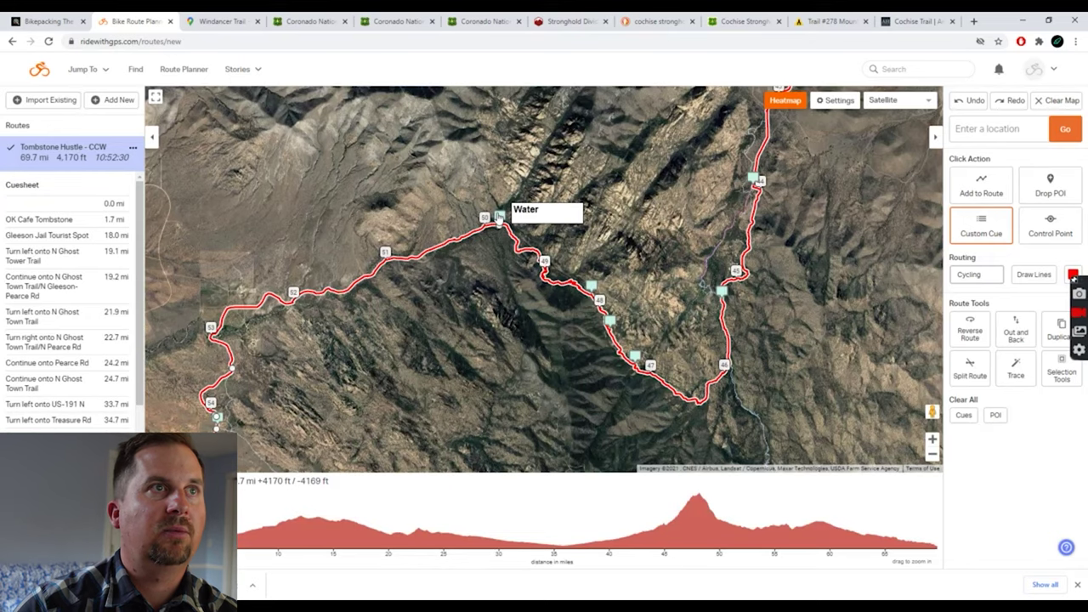
Step: Follow the route from the mile 50 water cue down the west side to the start, and examine the whole loop
scroll(722, 163, down, 2)
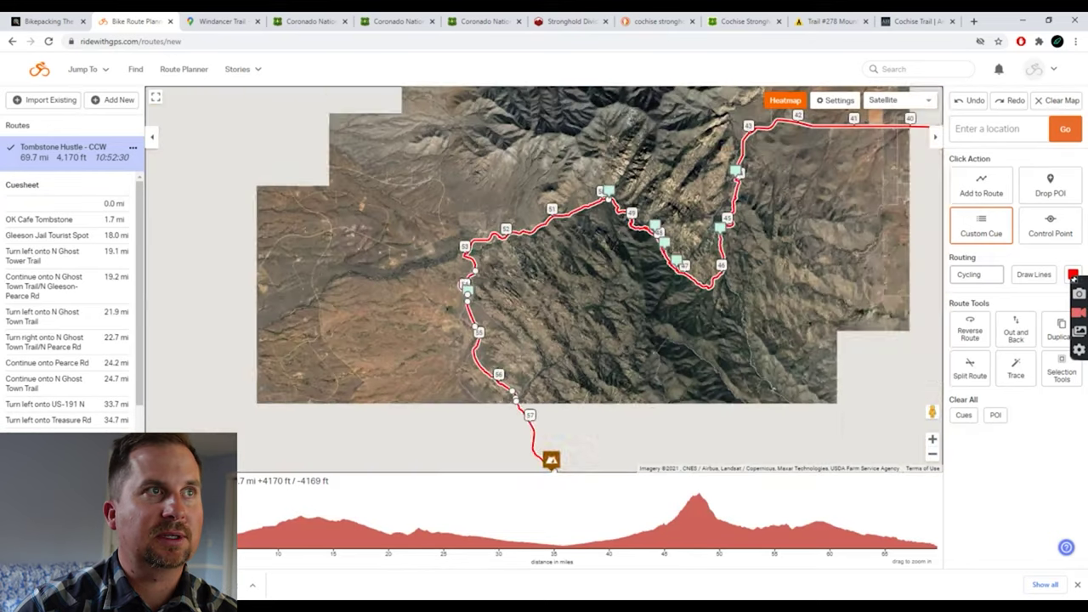
drag(479, 306, 510, 219)
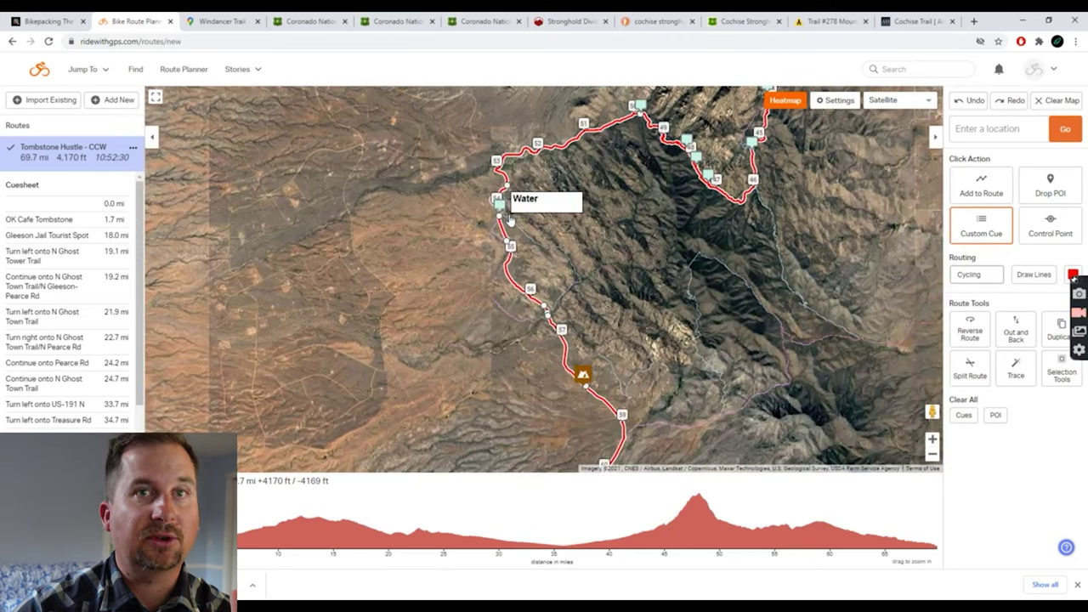
drag(594, 383, 520, 266)
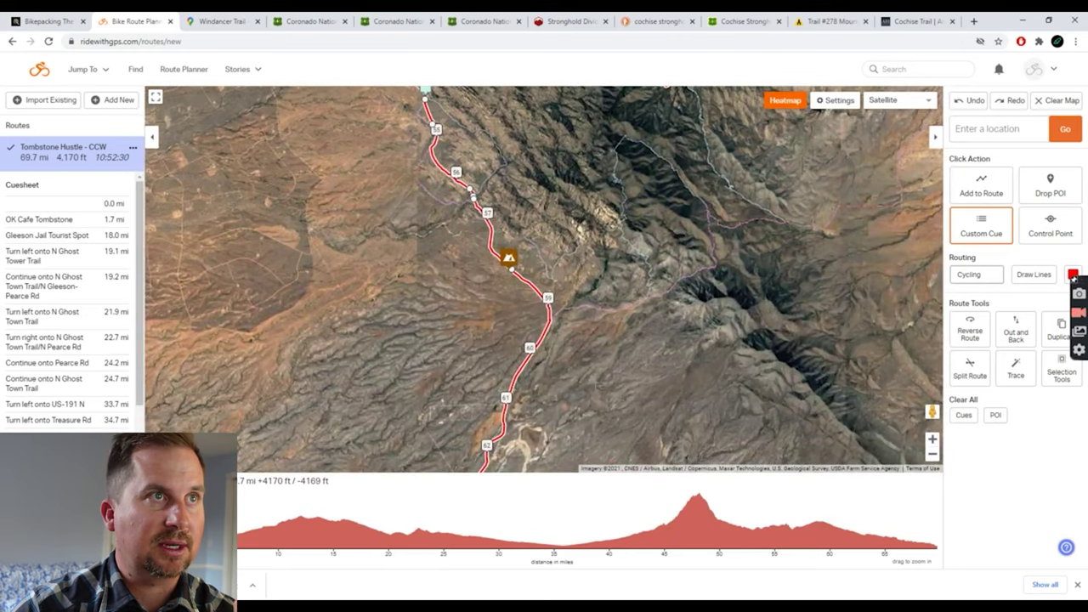
drag(575, 312, 575, 246)
scroll(556, 303, down, 2)
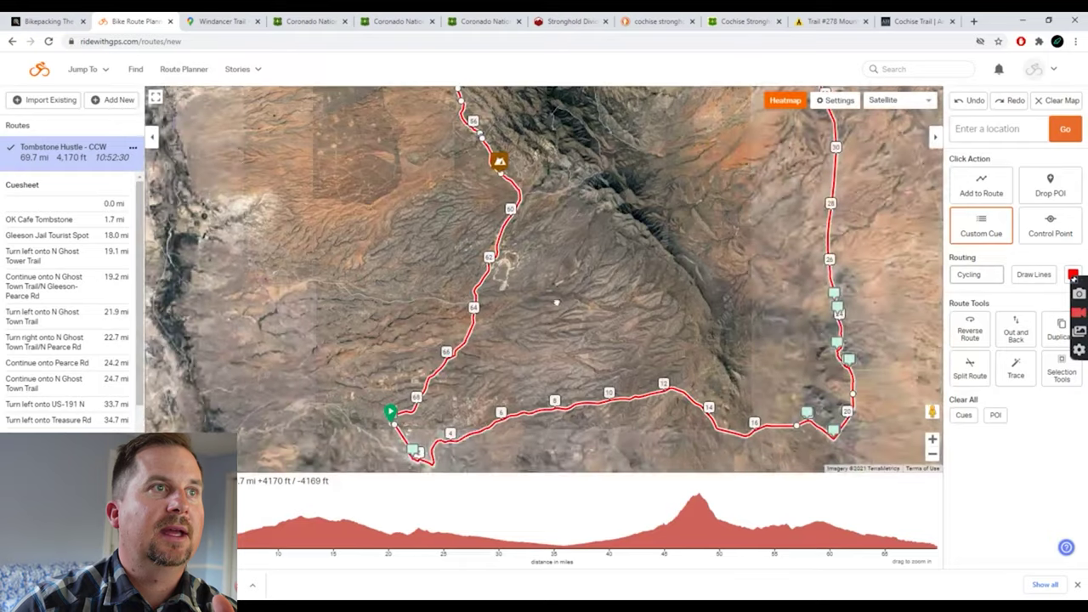
drag(556, 303, 600, 189)
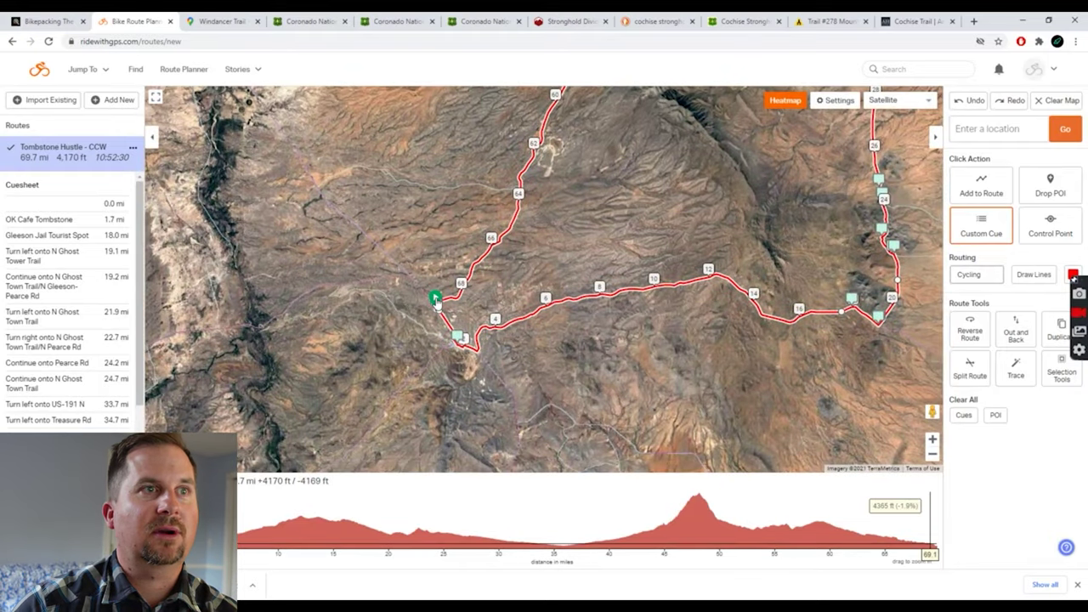
drag(435, 302, 338, 457)
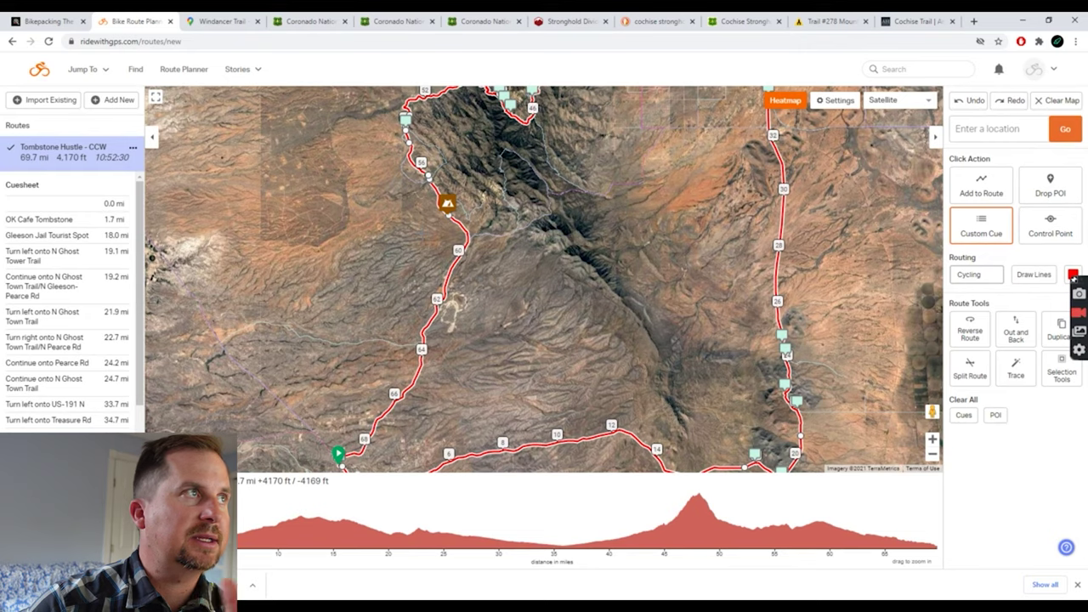
scroll(669, 347, down, 5)
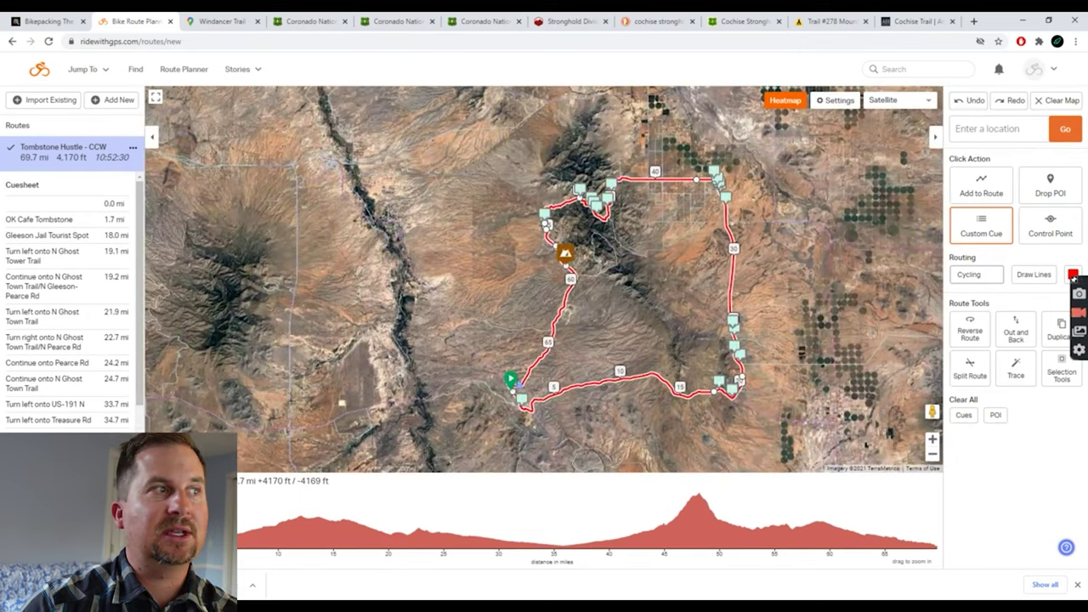
Step: Save the route by overwriting Tombstone Hustle - CCW with private visibility, and close the save dialog
key(ctrl+s)
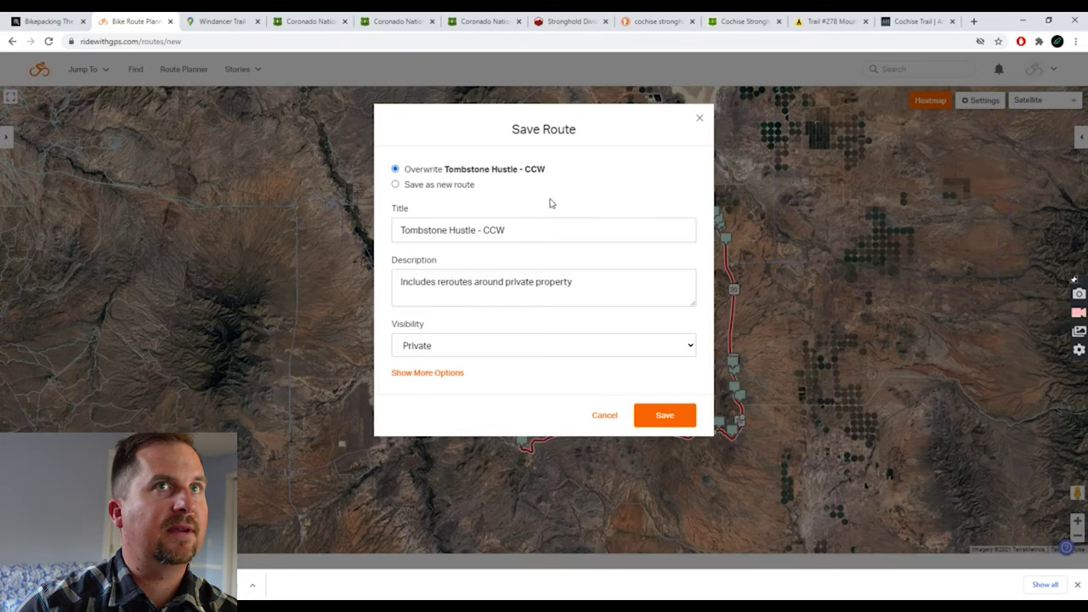
click(675, 417)
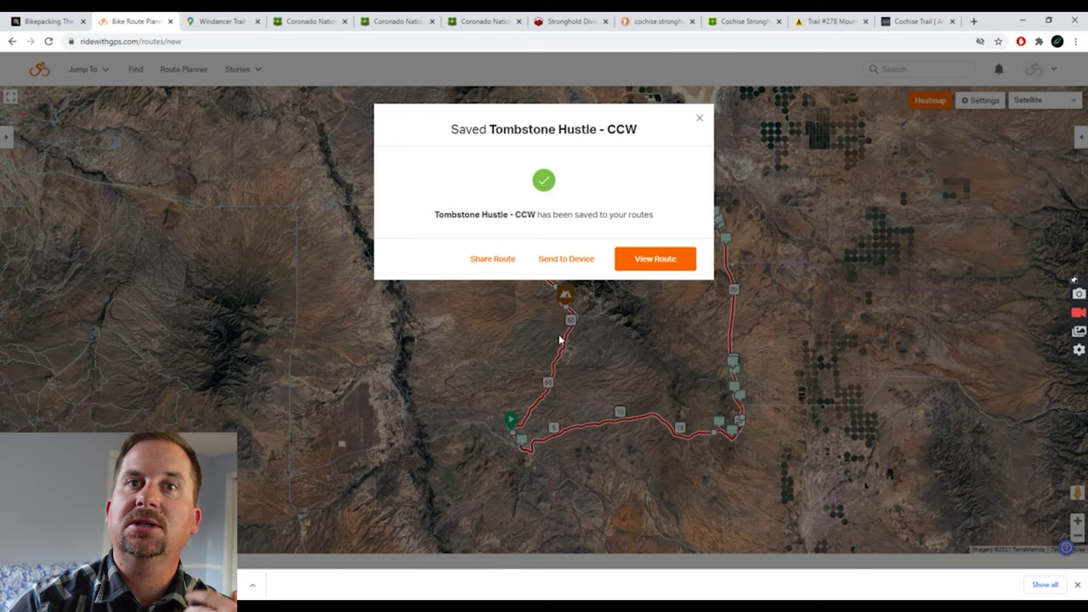
click(699, 117)
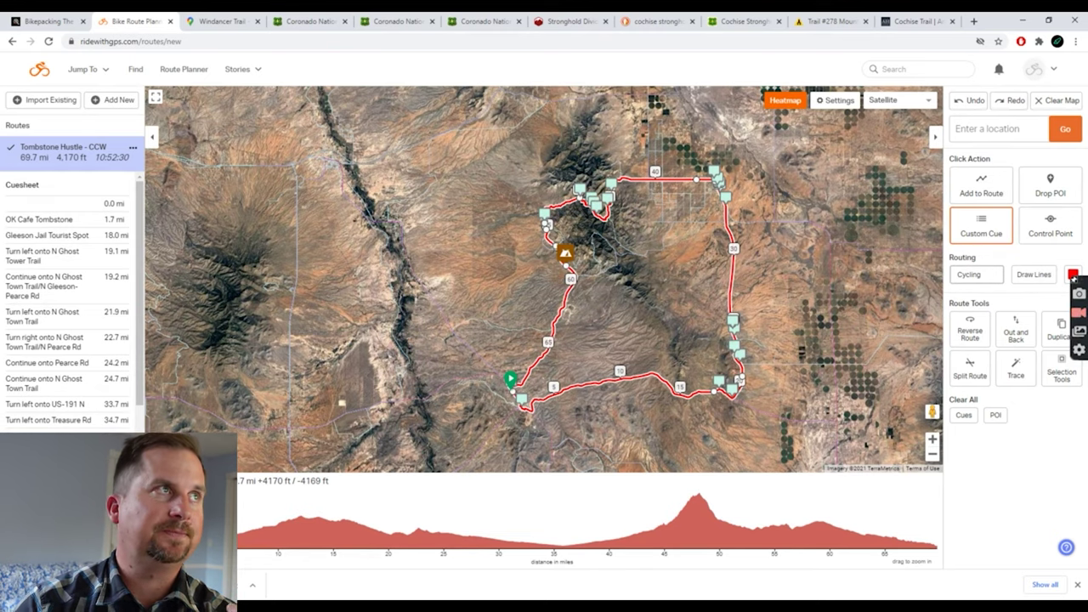
Step: Save the route again and send it to an Android device, answering that the Ride with GPS app is already installed
key(ctrl+s)
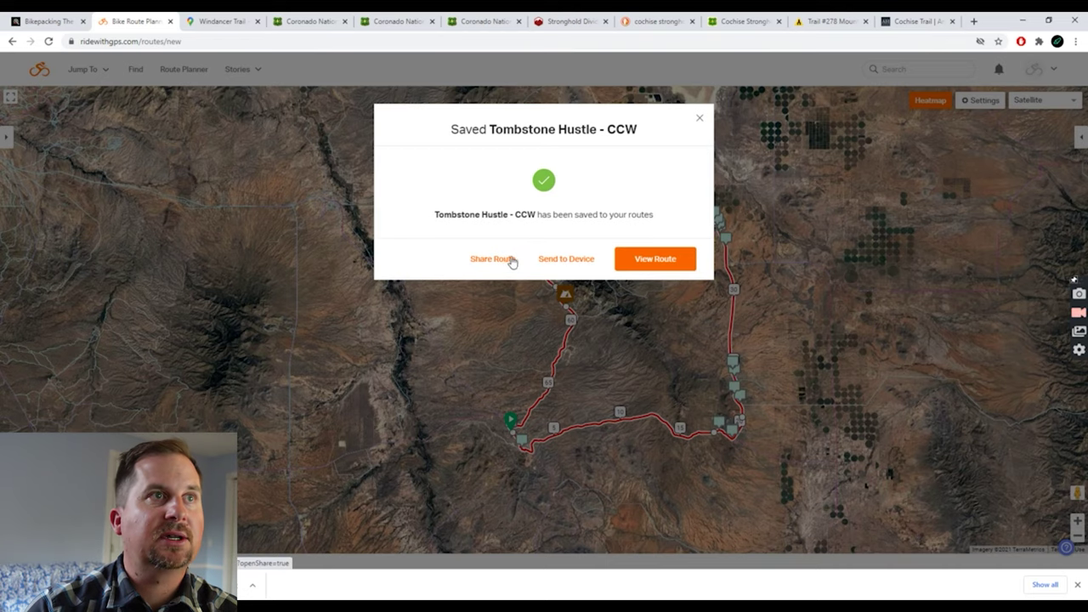
click(562, 259)
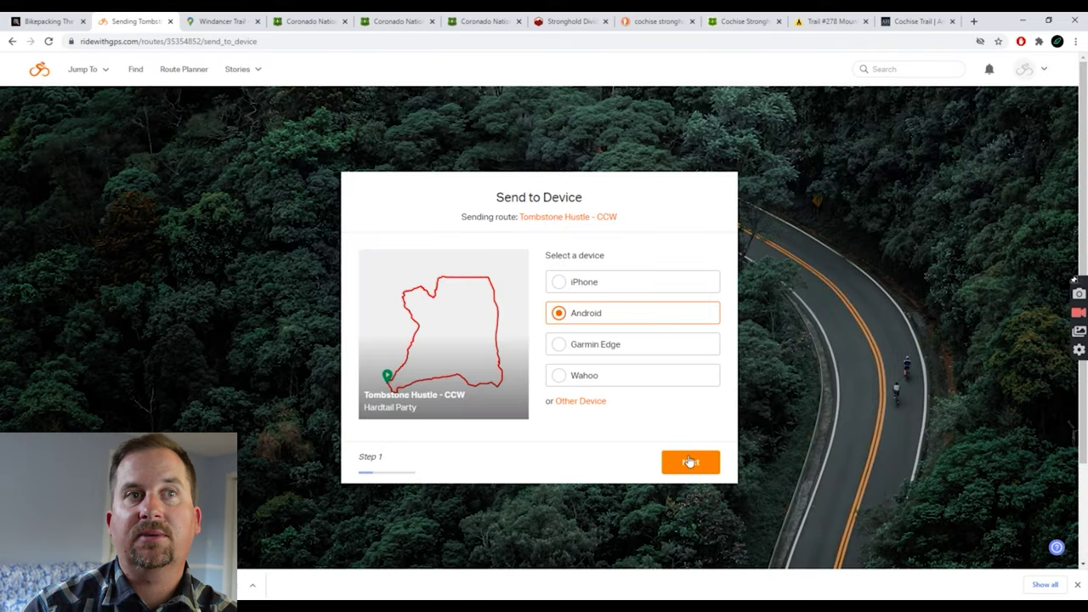
click(689, 461)
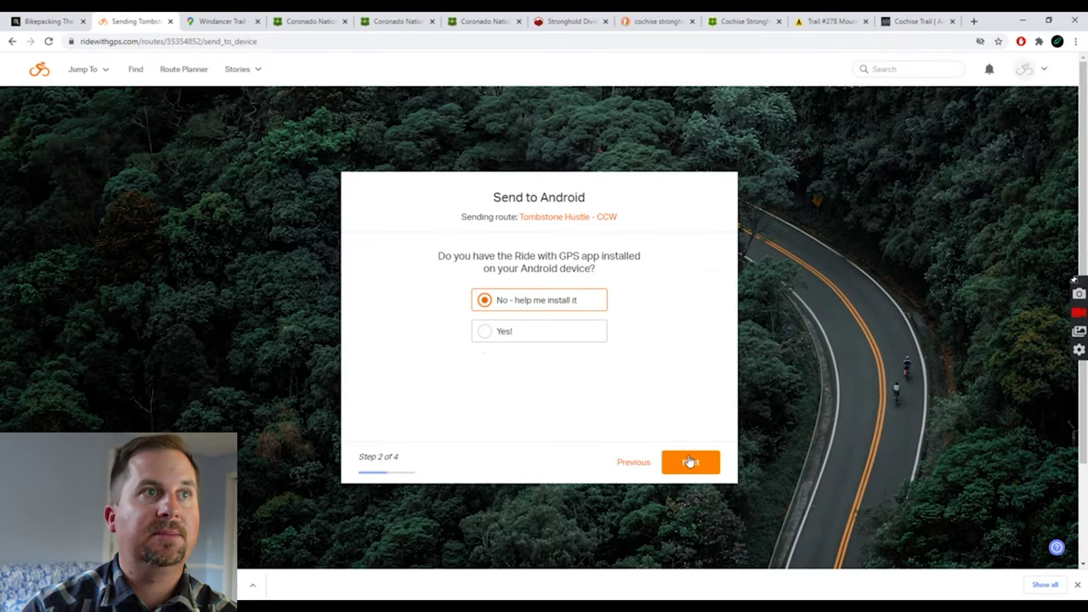
click(537, 329)
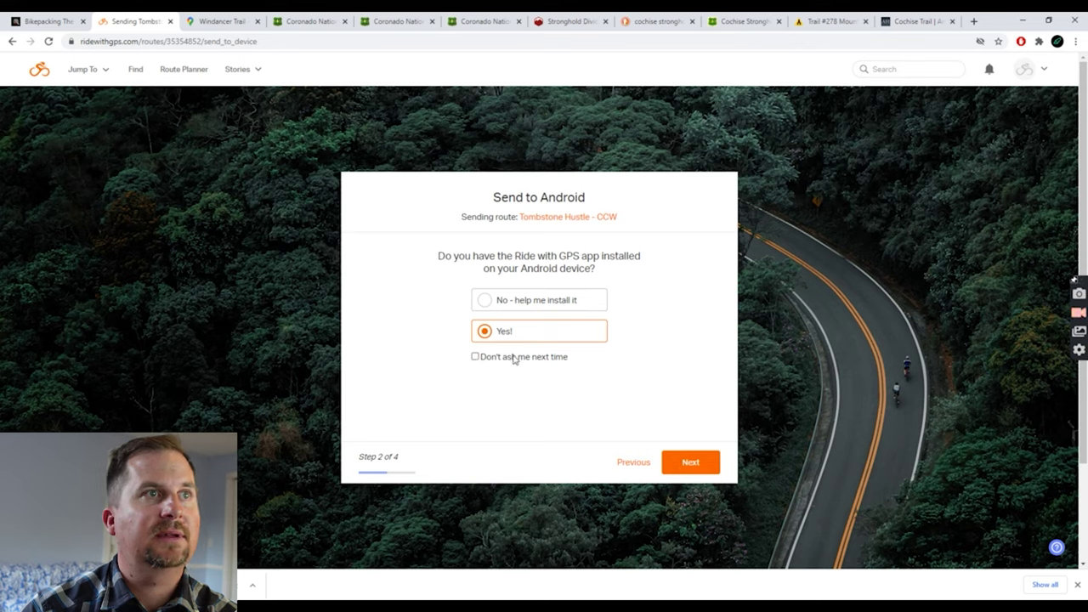
click(695, 461)
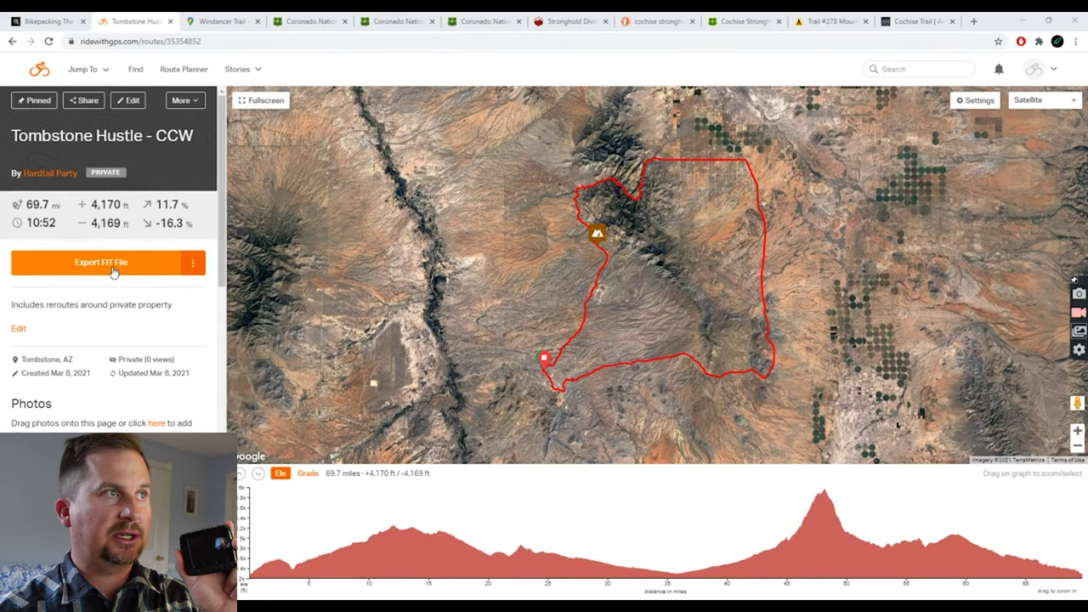
Step: Review the saved route's cuesheet and download the route as a FIT file with notification before turns at 15 meters
scroll(111, 280, down, 2)
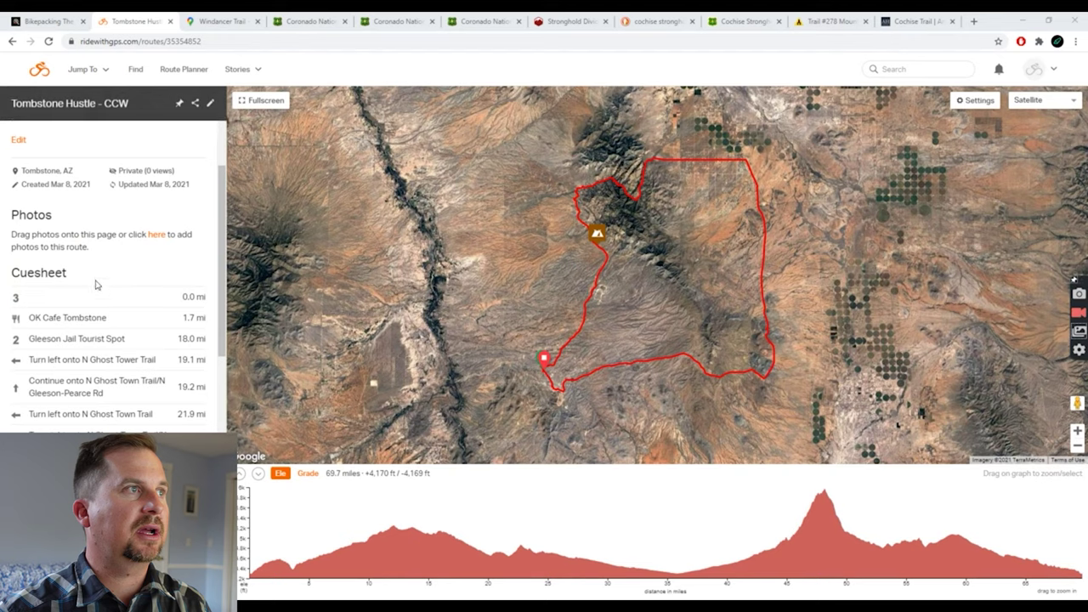
mouse_move(91, 320)
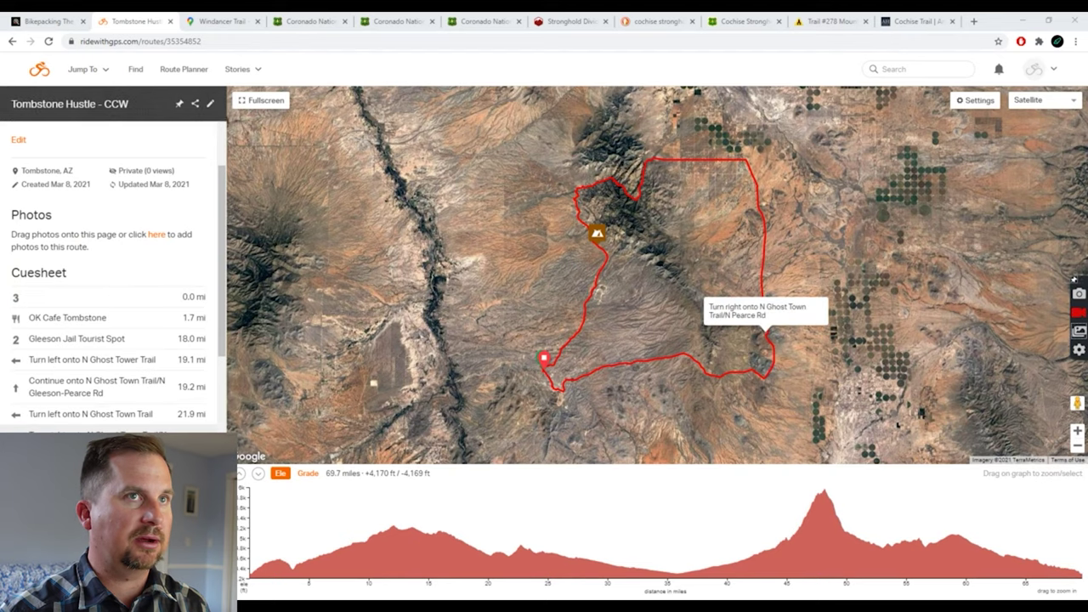
scroll(113, 299, up, 3)
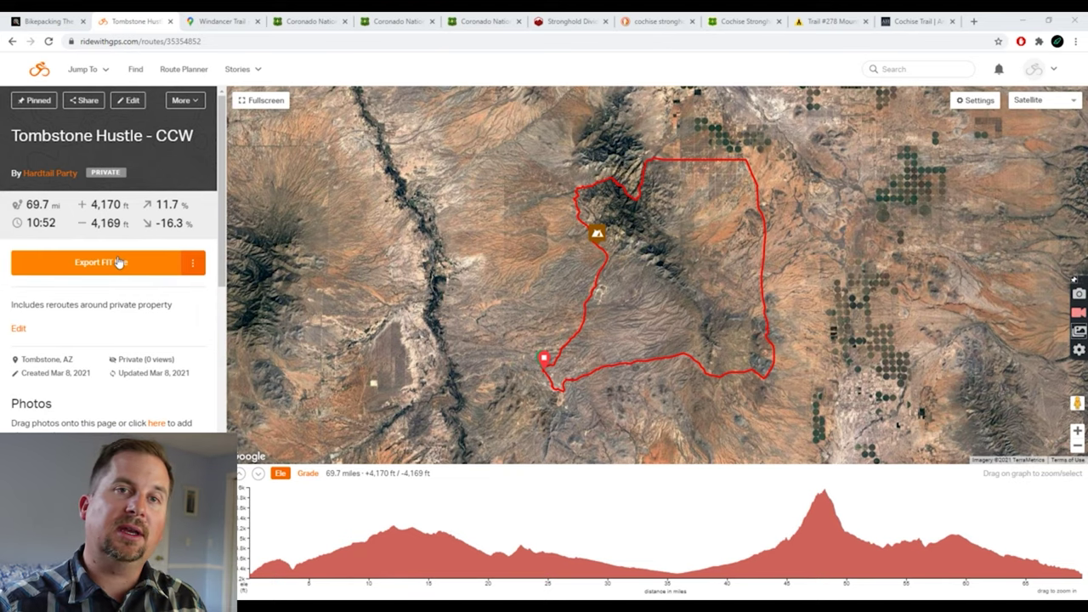
click(76, 271)
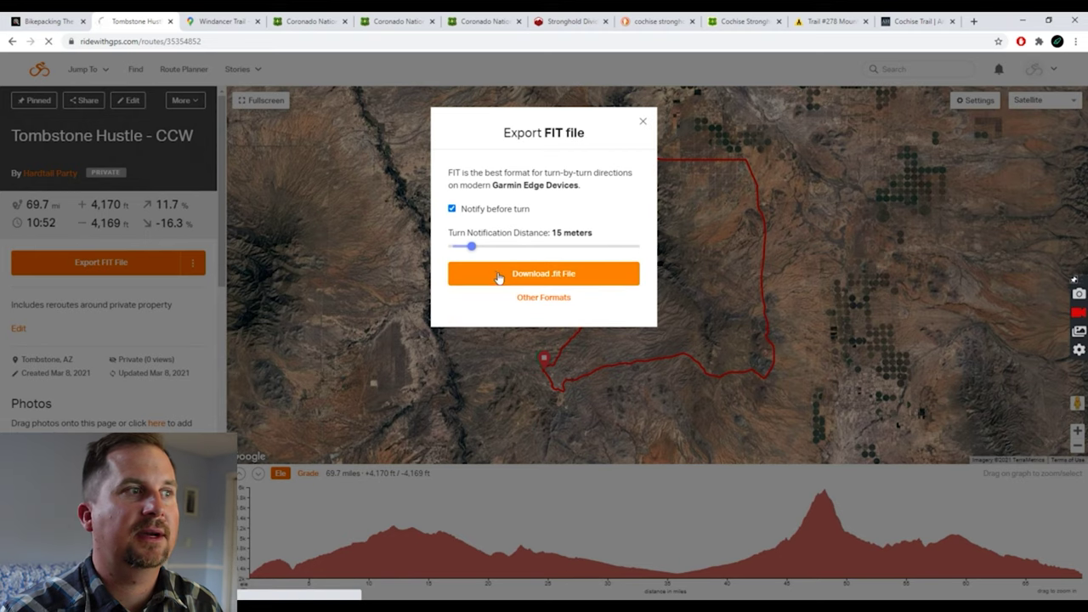
click(498, 273)
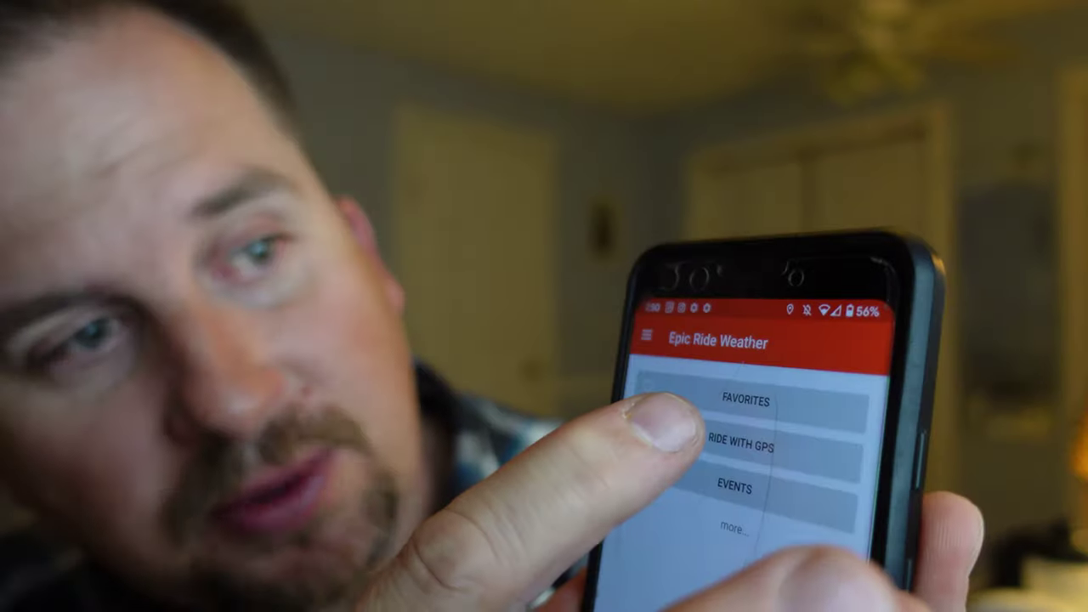
click(730, 415)
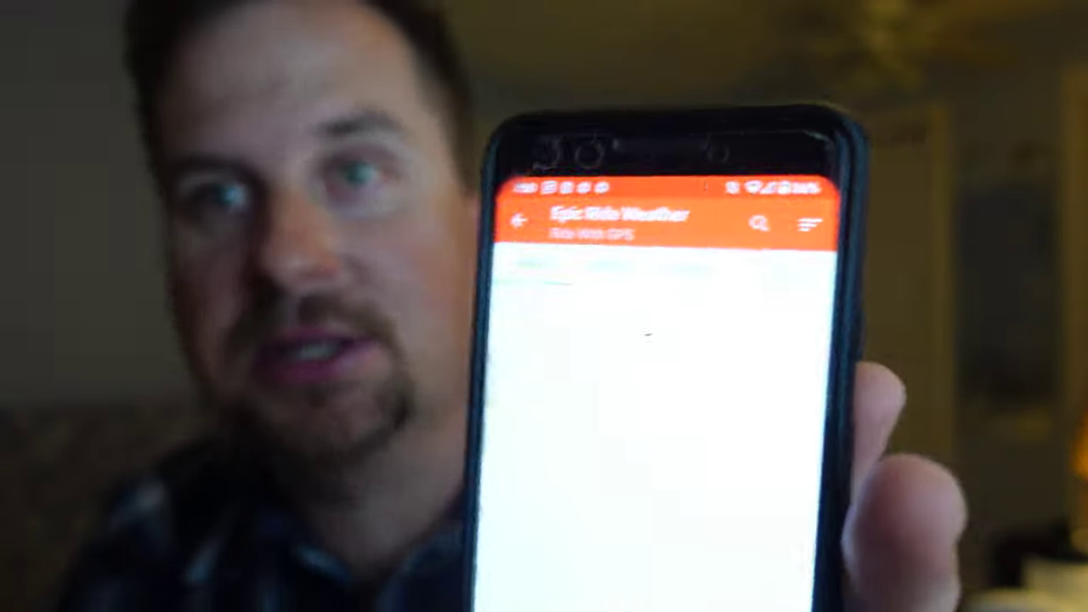